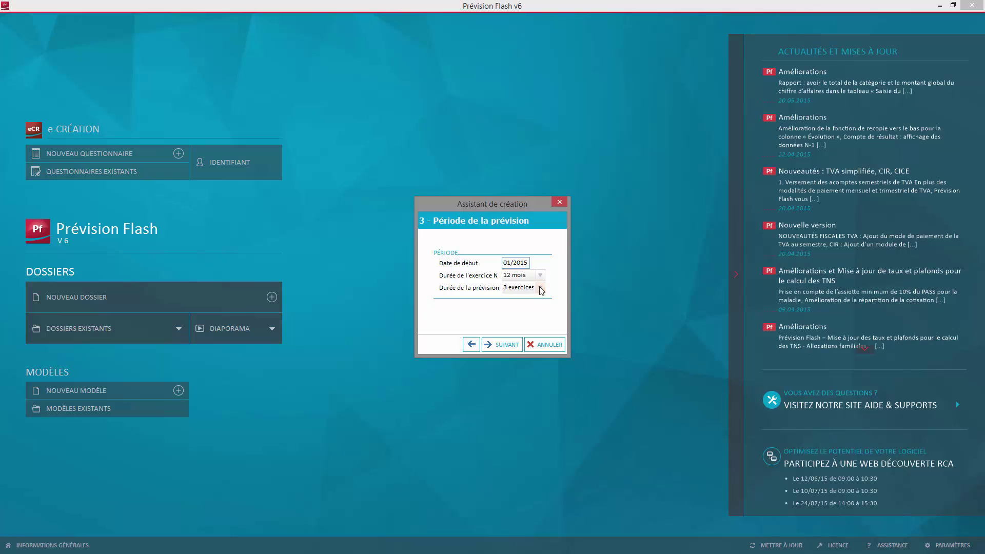
Set the forecast duration to 3 exercices and accept the 20 % VAT rates in the creation wizard.
left_click(538, 288)
left_click(538, 288)
left_click(538, 288)
left_click(500, 342)
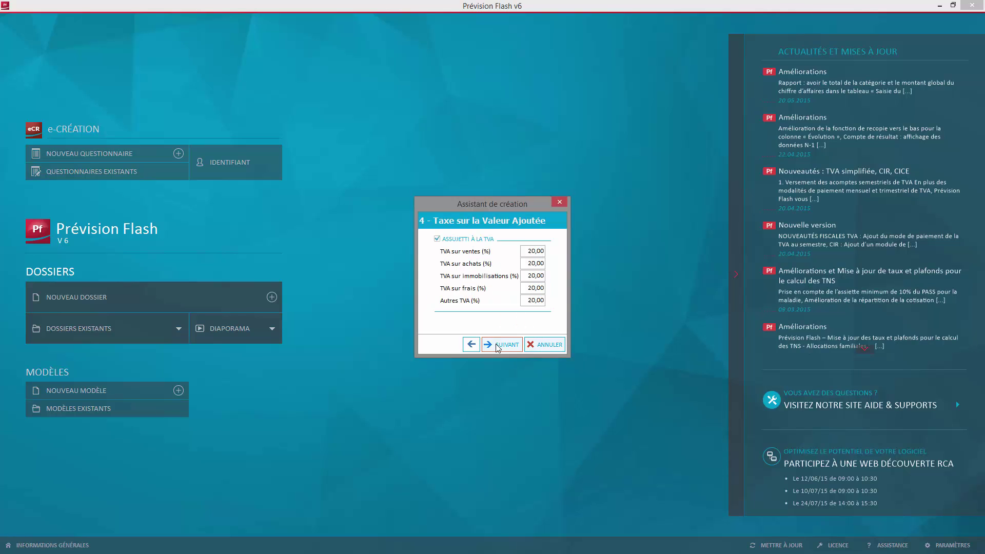
left_click(497, 345)
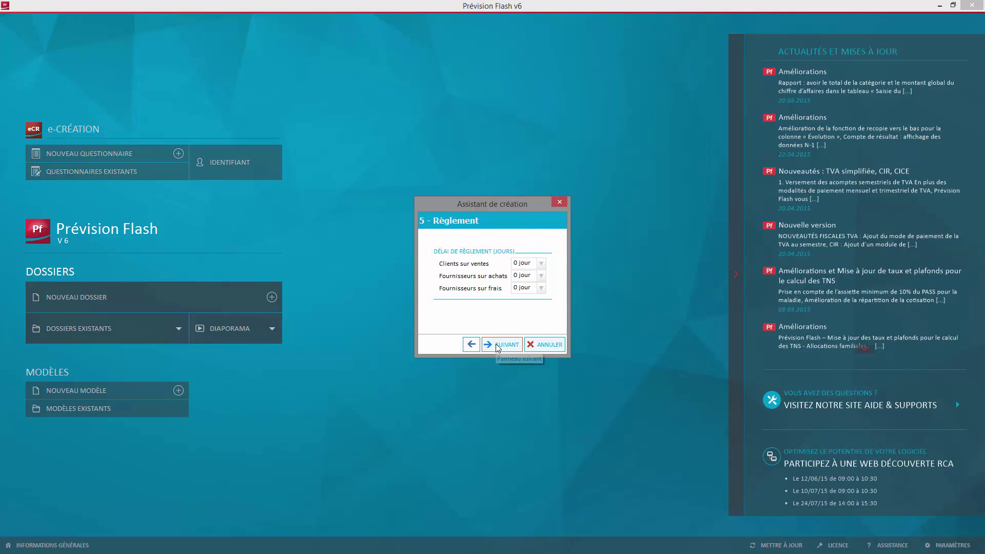
Set the payment terms for customers, purchase suppliers and expense suppliers to 30 days.
left_click(541, 262)
left_click(528, 312)
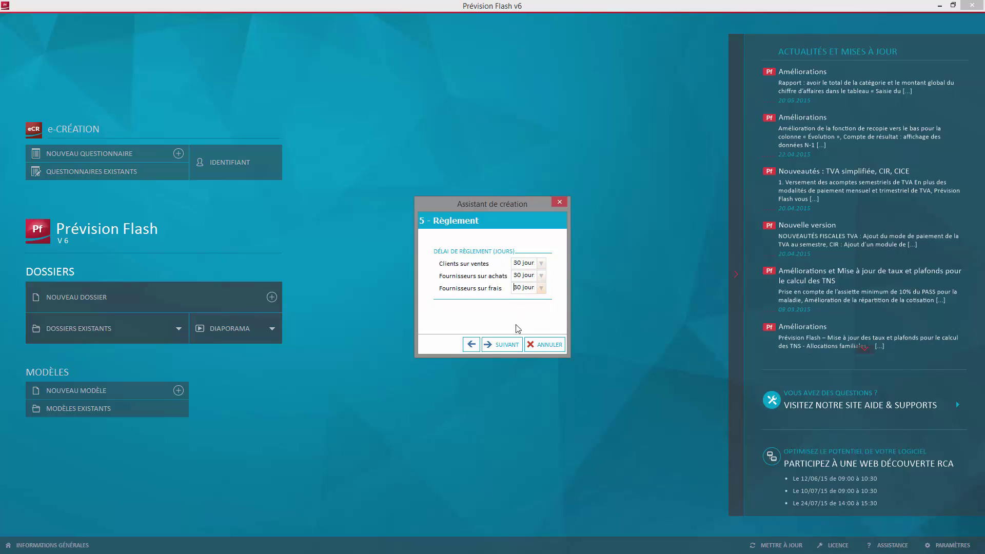
left_click(513, 345)
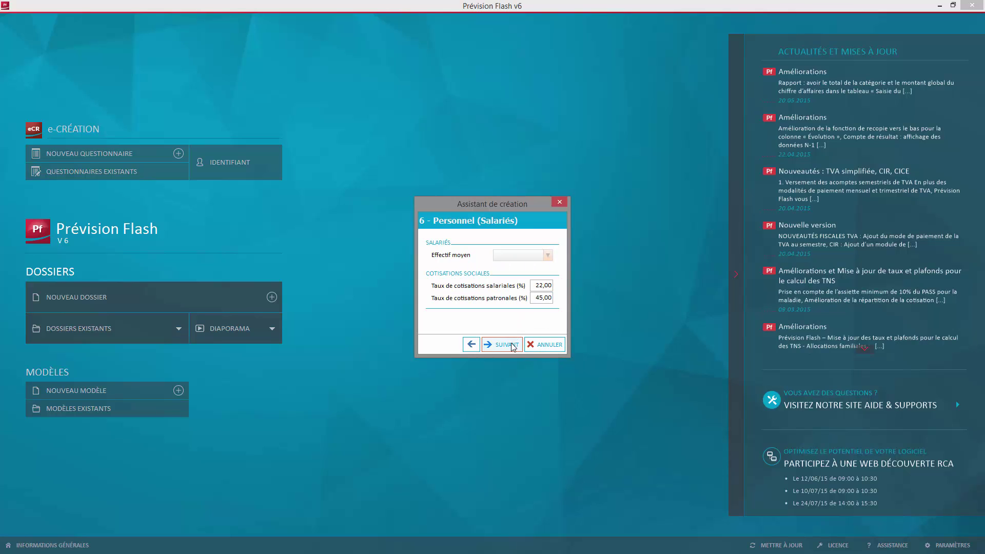
Choose the average employee headcount and accept the proposed social contribution rates.
left_click(547, 255)
left_click(542, 277)
left_click(509, 344)
Set the self-employed regime to Commerce with the ACCRE (12 mois) exemption and create the file.
left_click(548, 264)
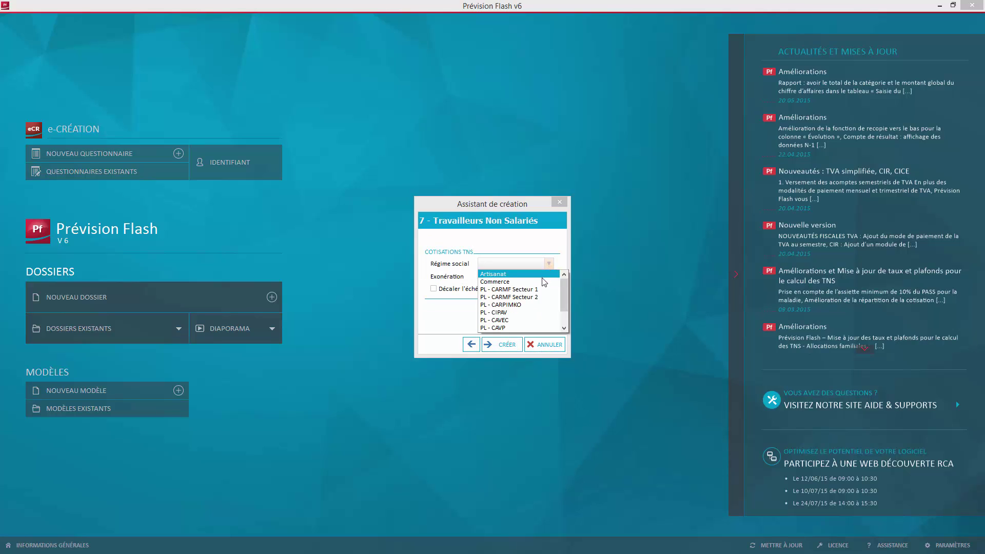
left_click(544, 282)
left_click(548, 276)
left_click(537, 296)
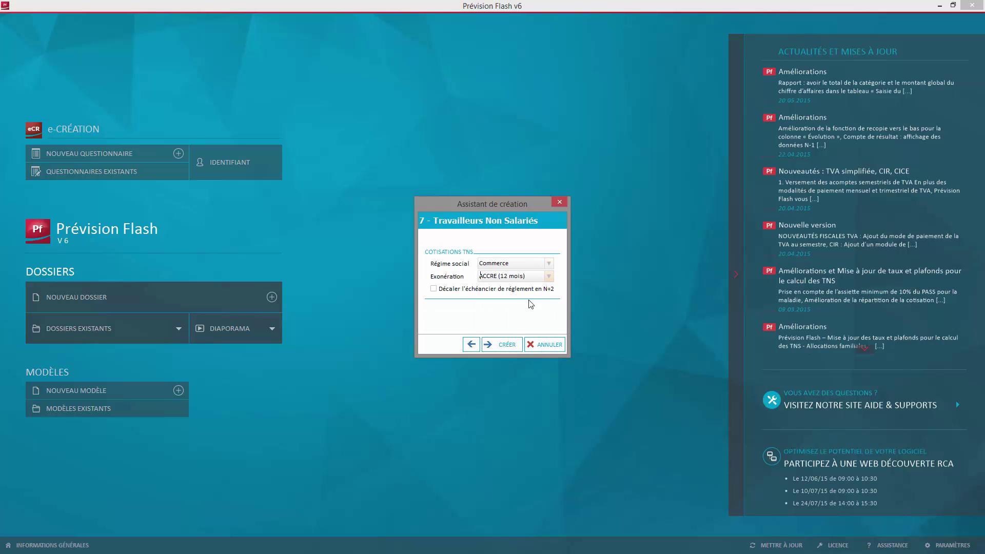
left_click(509, 346)
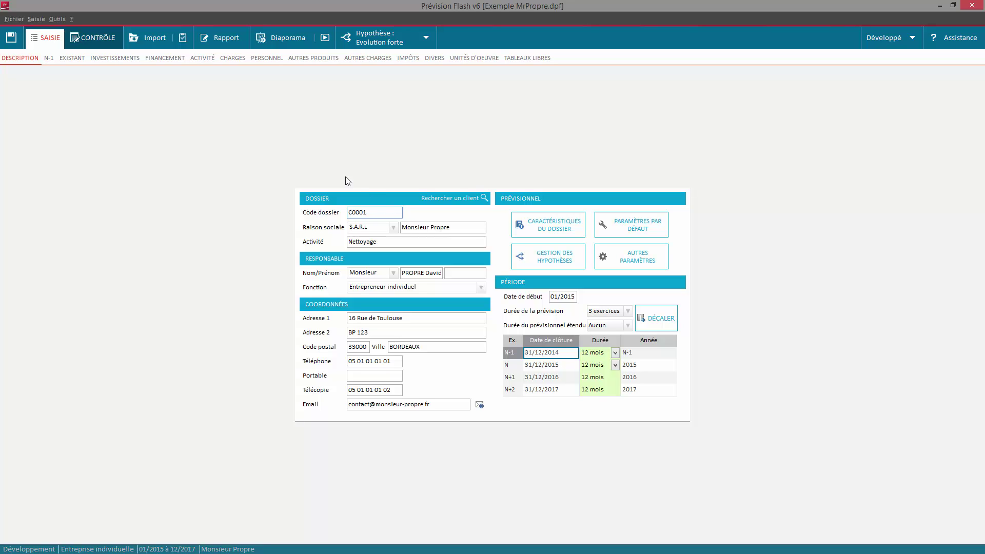
Start importing an accounting balance and select the generic tab-separated driver as the accounting software.
left_click(159, 45)
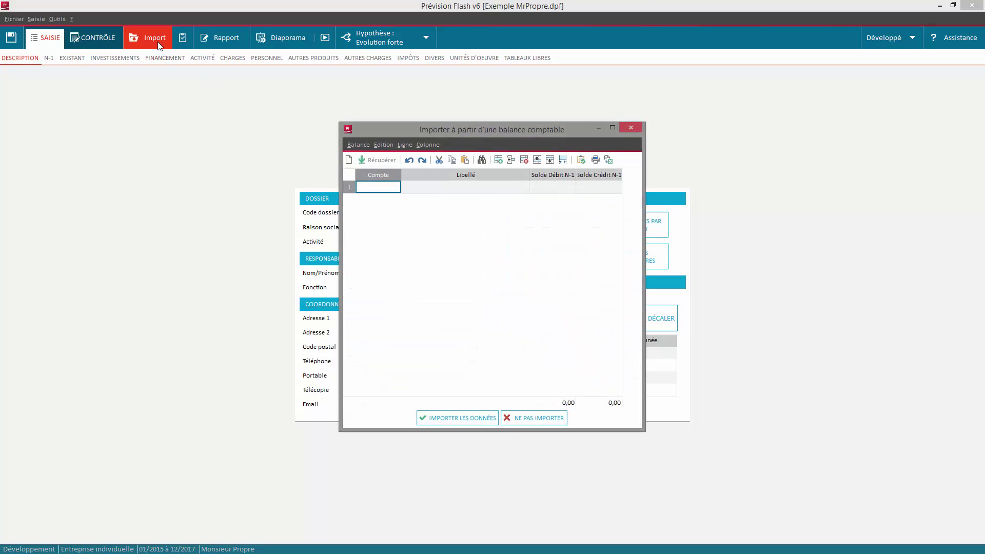
left_click(380, 159)
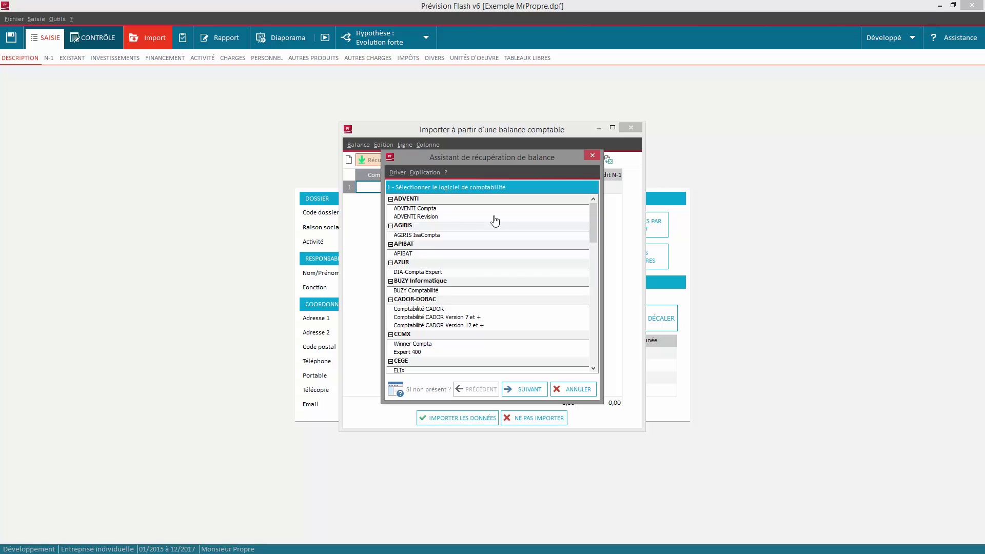
left_click_drag(593, 228, 591, 344)
left_click(521, 350)
left_click(524, 389)
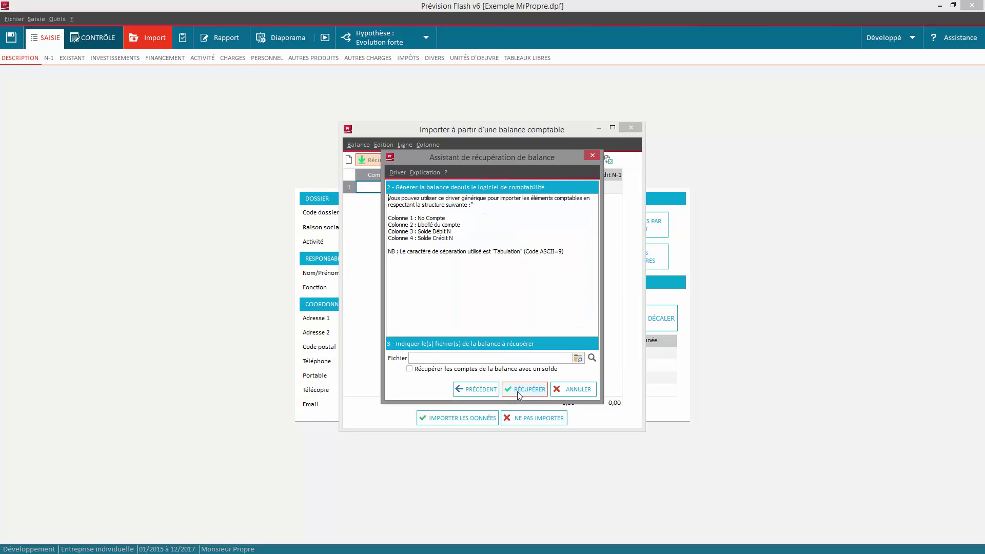
Retrieve the balance from Balance EF.txt and import its data with the proposed structure and amount options.
left_click(578, 358)
left_click(508, 253)
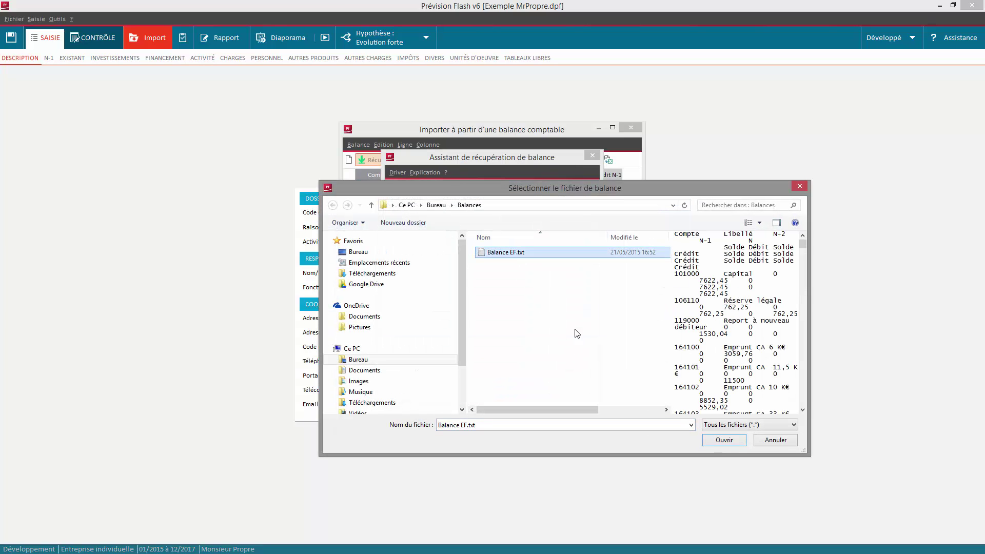
left_click(719, 435)
left_click(541, 390)
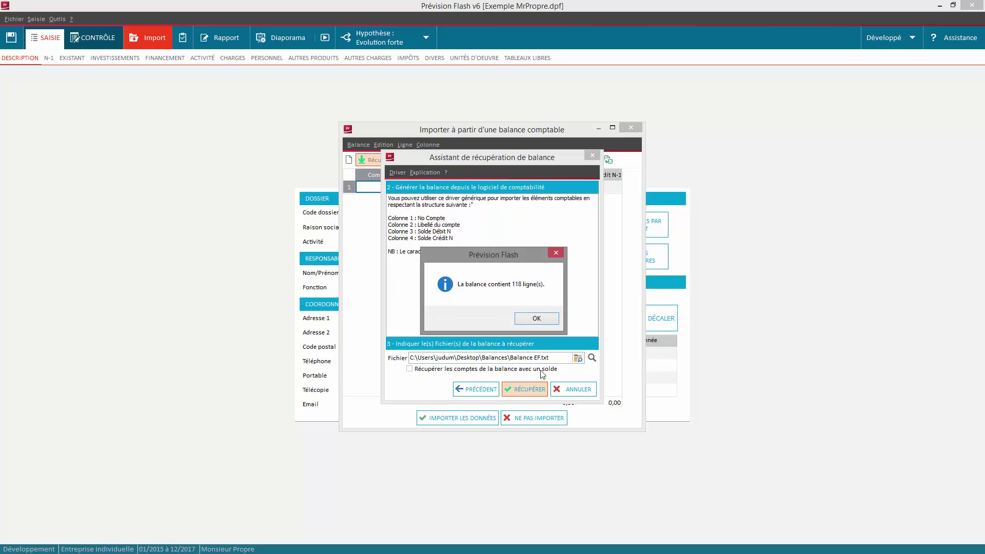
left_click(543, 320)
left_click(451, 419)
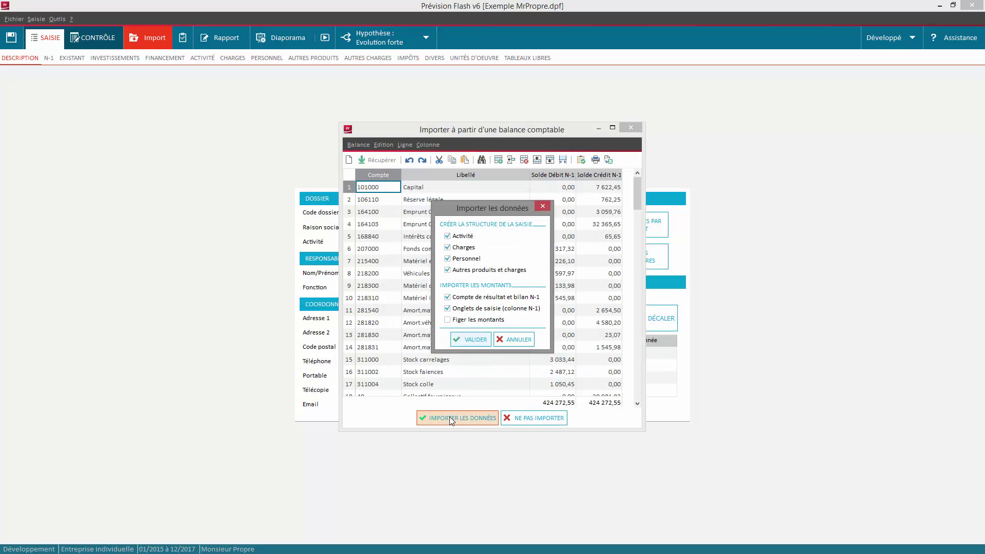
left_click(470, 340)
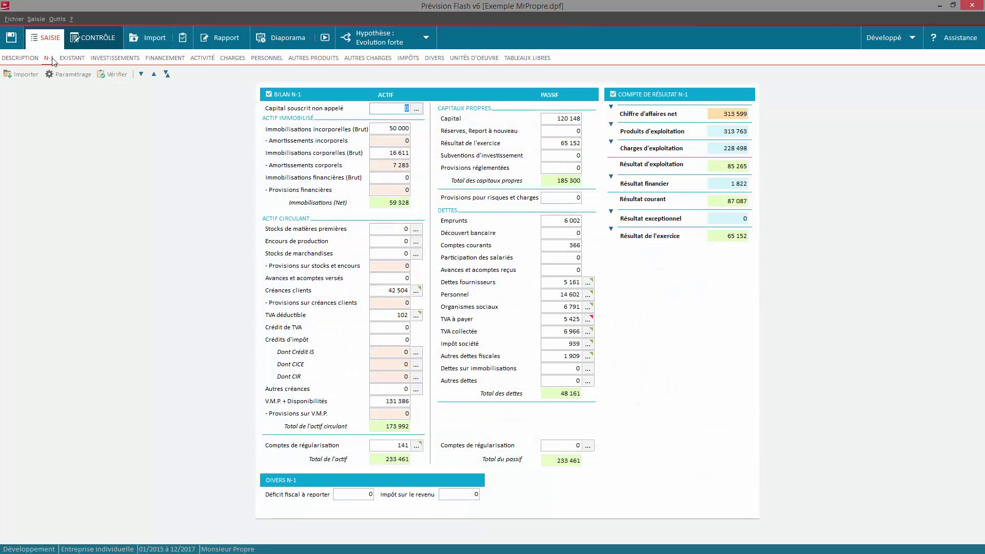
Add a fixed asset "Voiture" to the investments with nature Corporel, date Fév 2015 and amount 12 000.
left_click(102, 58)
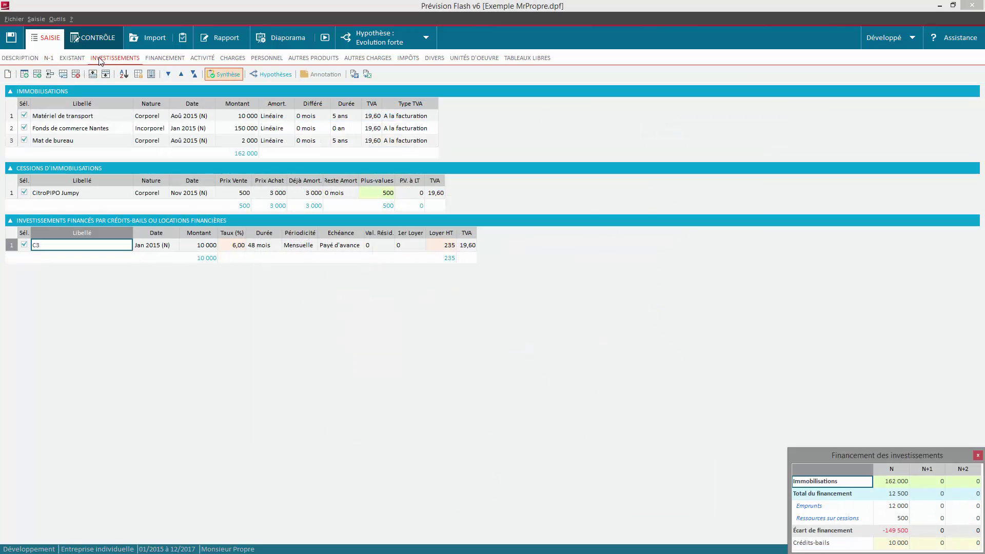
left_click(96, 144)
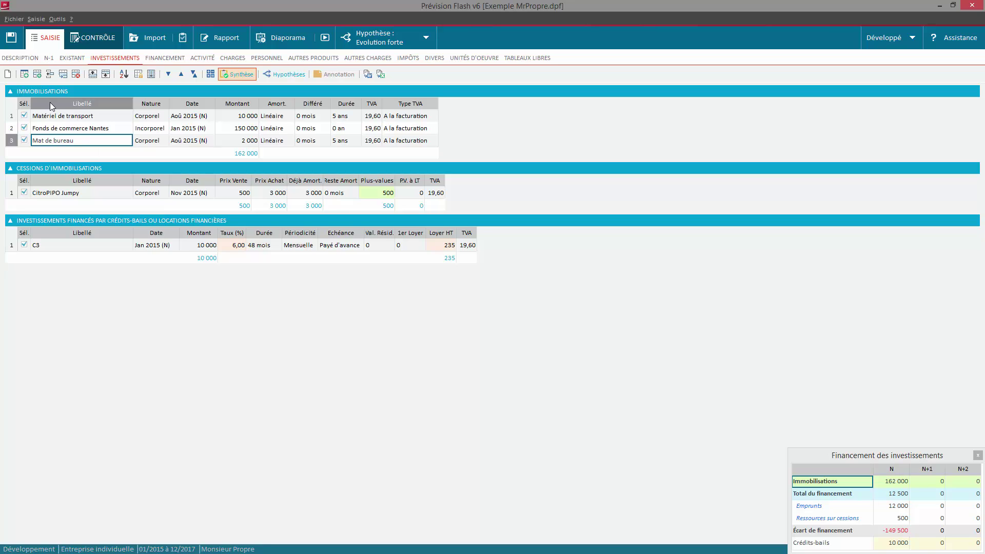
left_click(37, 77)
type("Voiture")
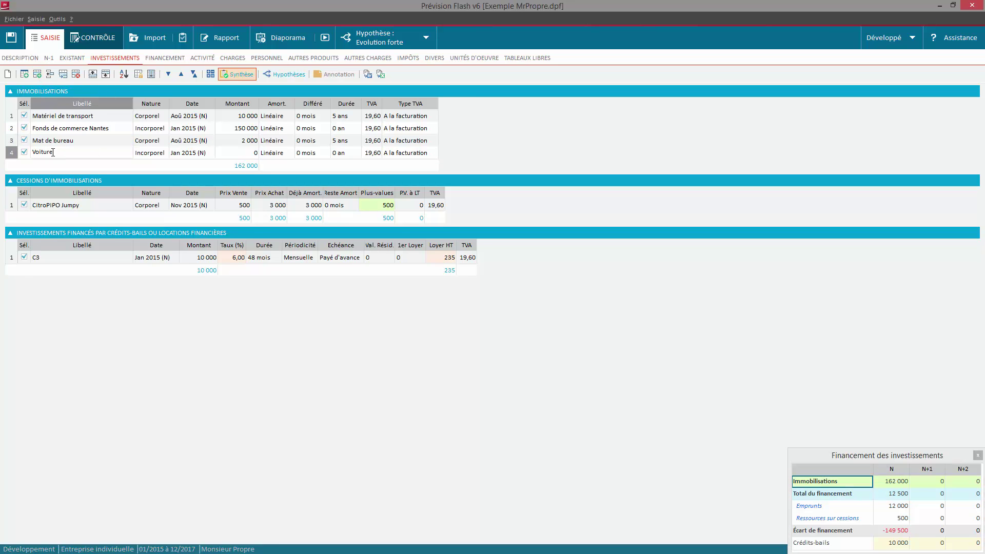
key("Tab")
key("Up")
key("Tab")
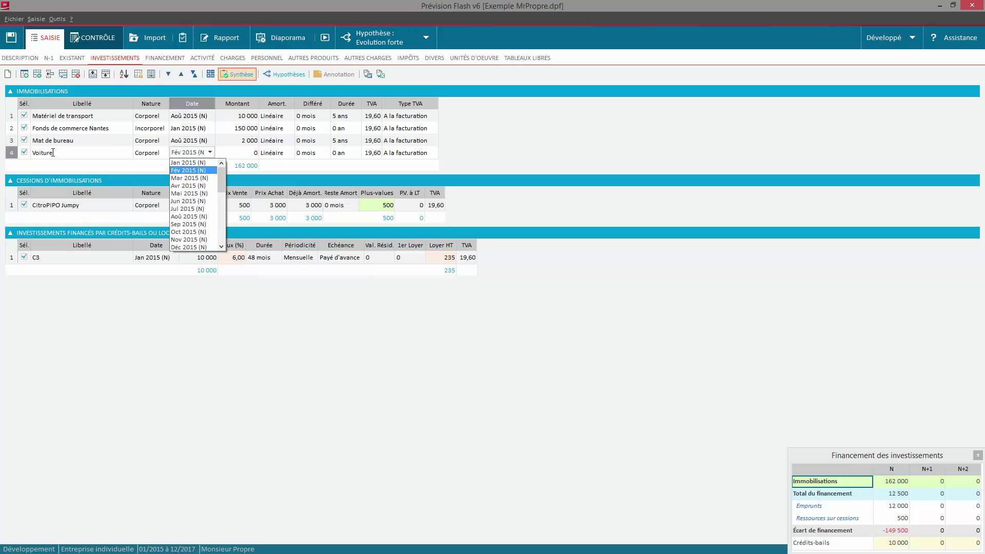
key("Down")
key("Tab")
type("12 000")
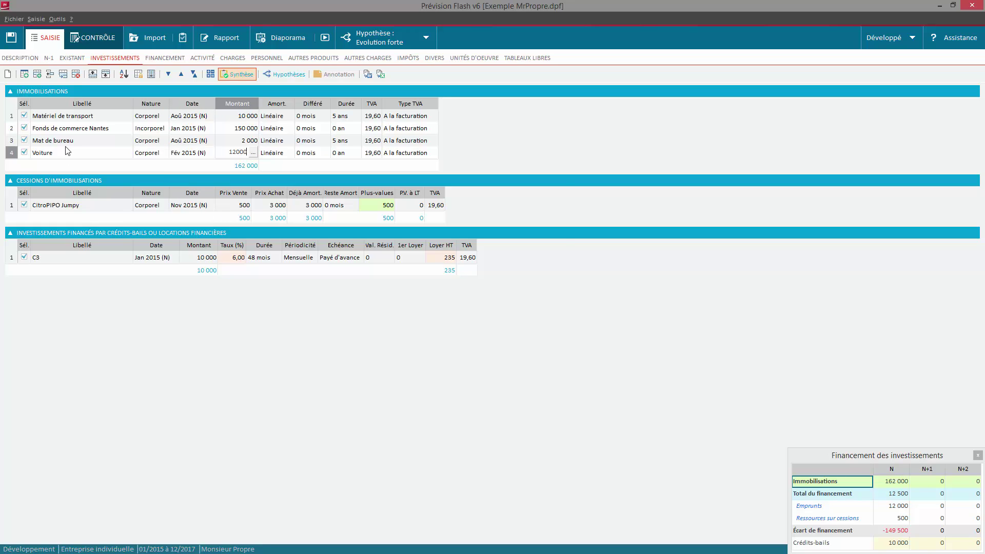
Spread the Voiture payment of 12 000 over February, March and April 2015.
left_click(252, 153)
key("Down")
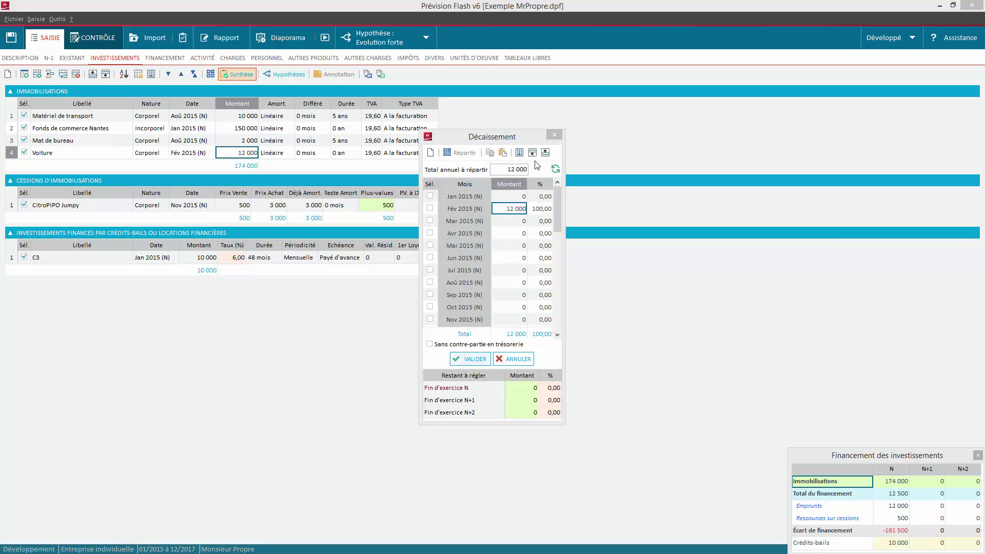
left_click(429, 208)
left_click(430, 221)
left_click(430, 232)
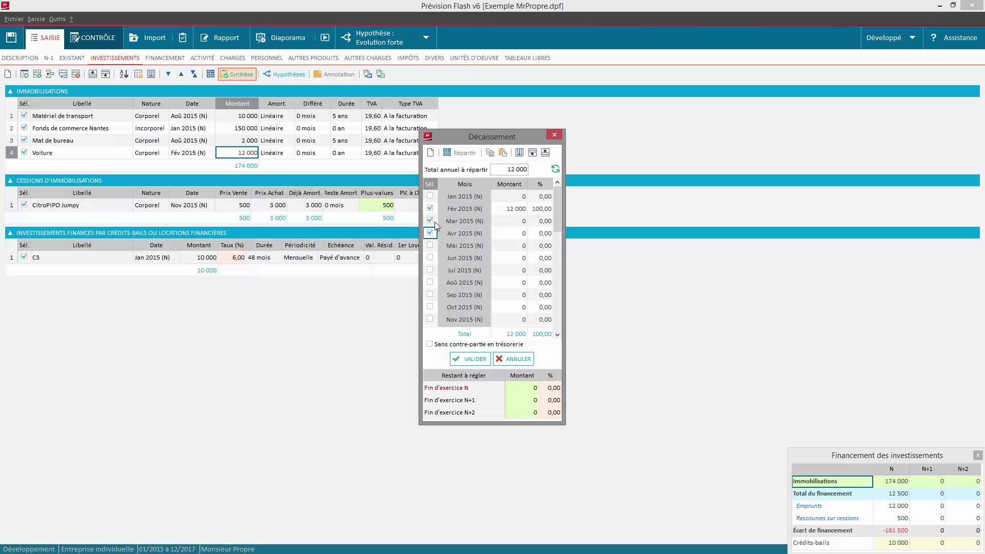
left_click(460, 153)
left_click(486, 319)
left_click(470, 358)
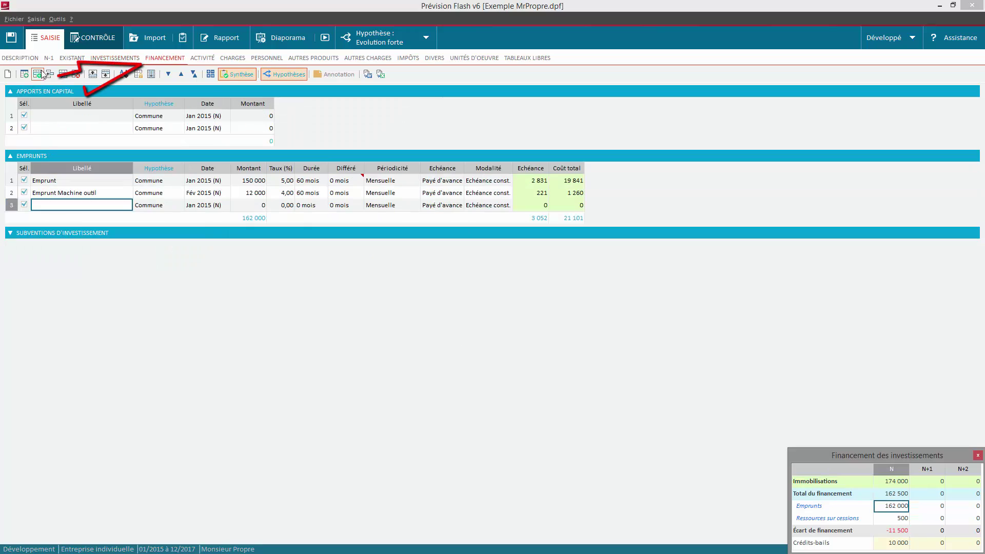
Label the new third loan in the financing section "Emprunt voiture".
left_click(47, 206)
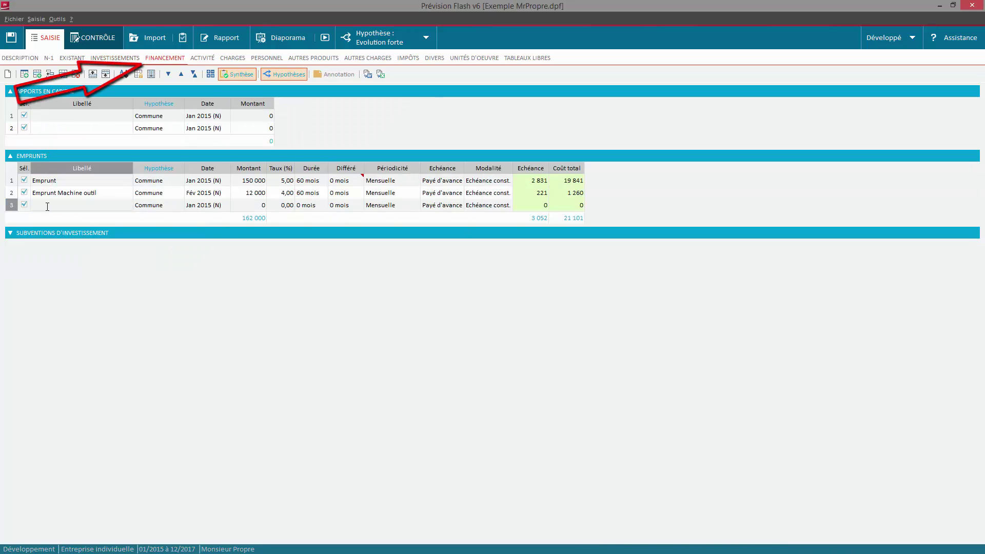
type("Emprunt voiture")
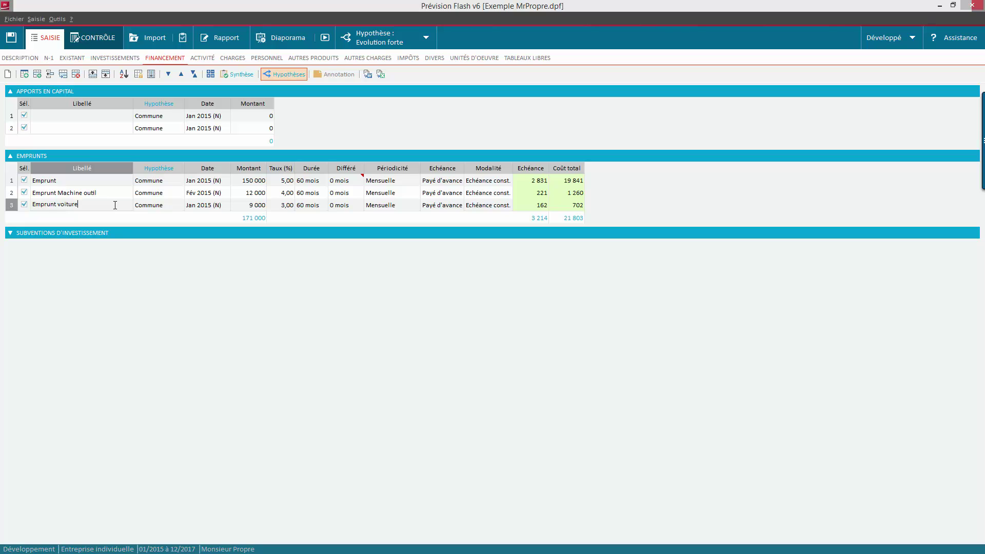
Add a fifth turnover line to the activity and paste the "Prestation nettoyage" data into it.
left_click(202, 116)
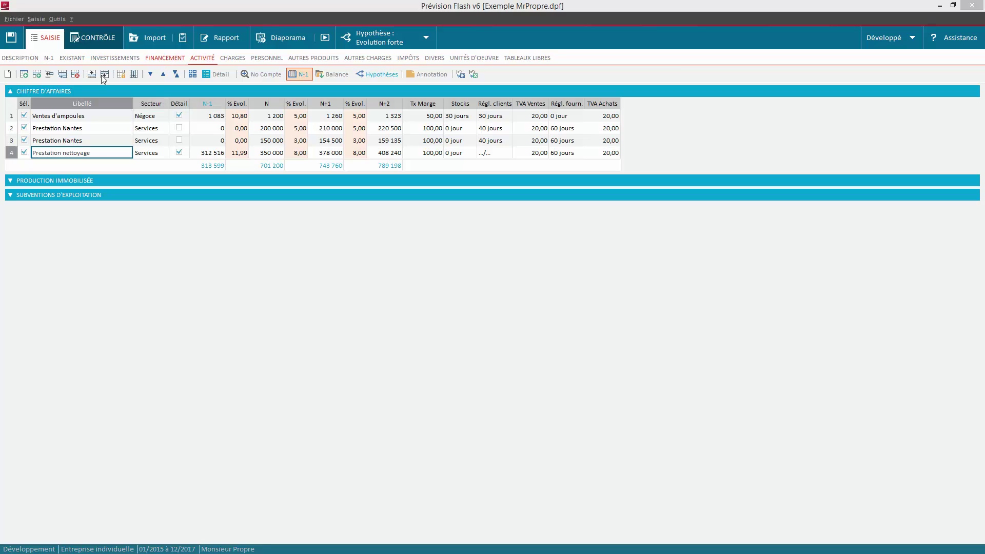
left_click(41, 76)
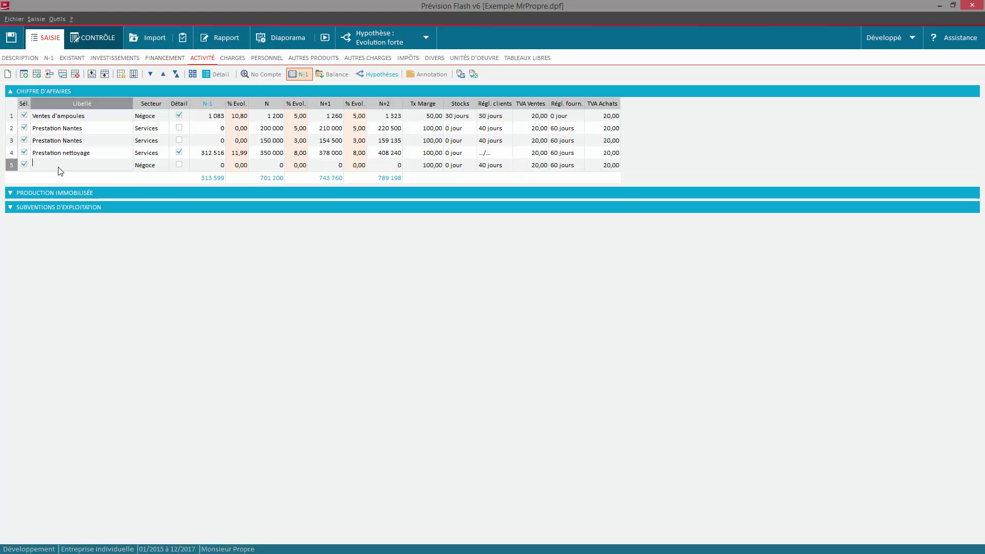
key("ctrl+v")
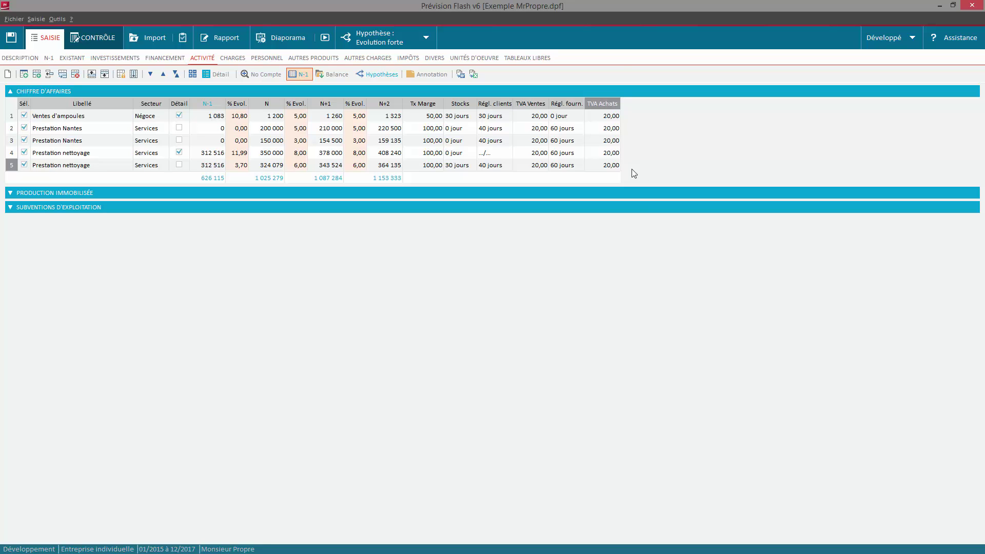
Enable detail for the new Prestation nettoyage line and set its margin rates to 80, 85 and 90 % for N, N+1 and N+2.
left_click(179, 165)
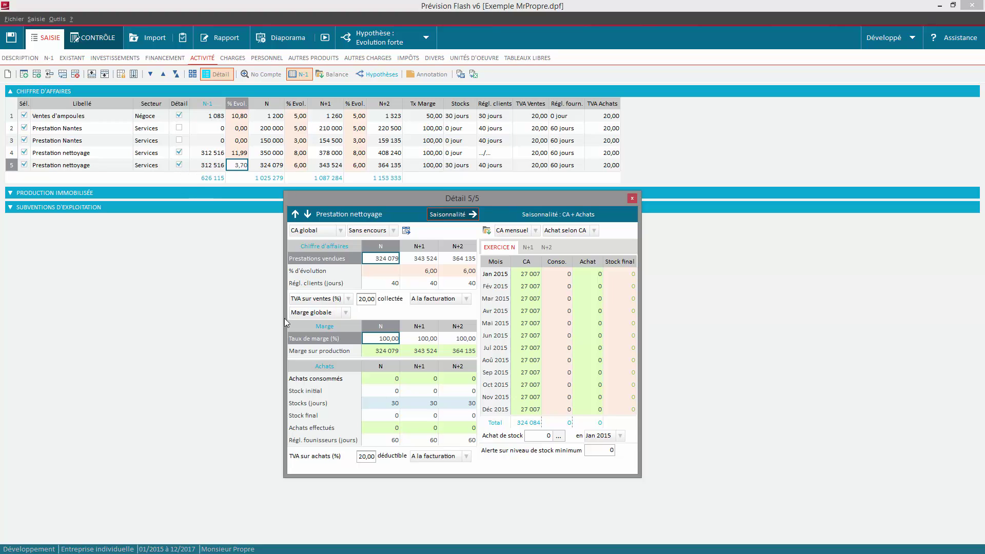
left_click(383, 341)
key("BackSpace")
key("Tab")
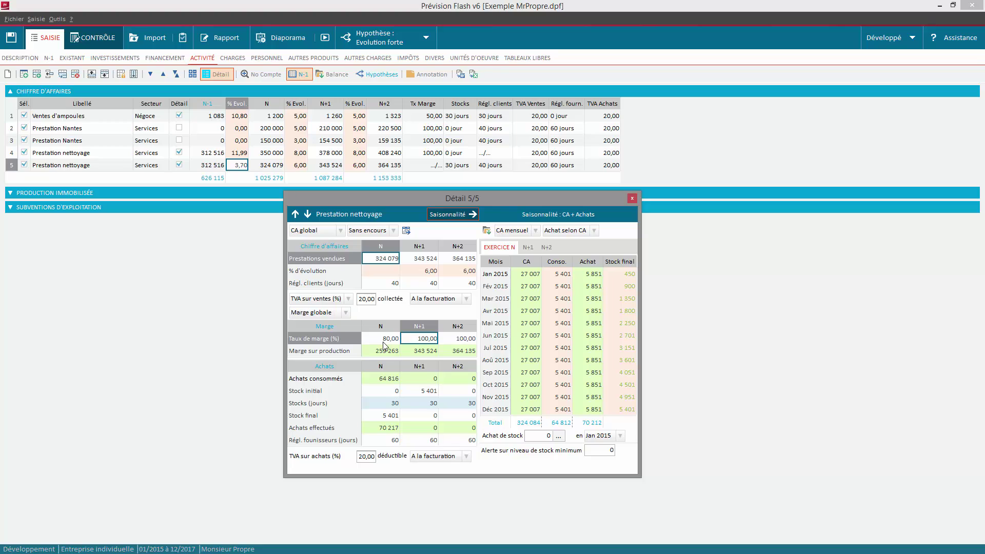
type("85")
key("Tab")
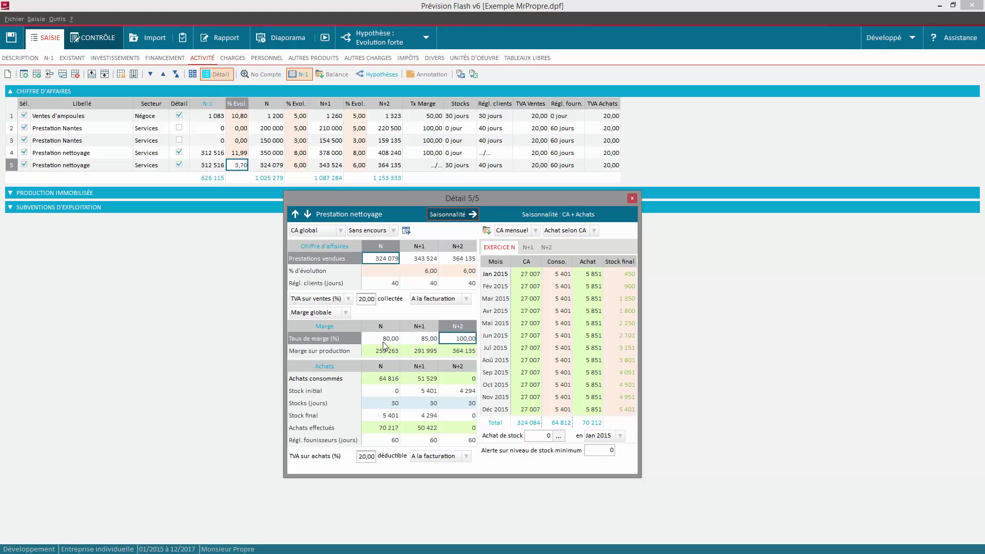
type("90")
key("Tab")
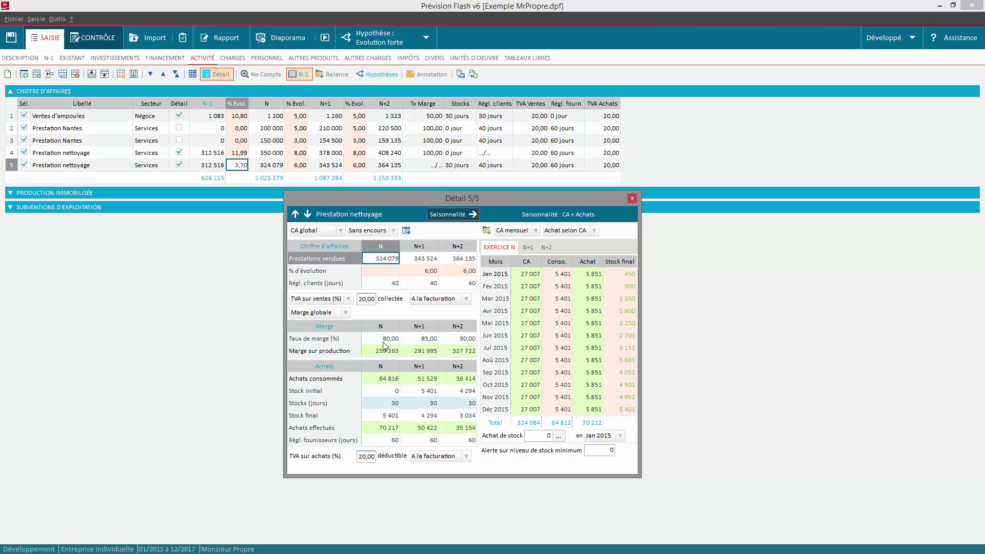
Set line 5's seasonality to CA saisie with 23 674 in January, 23 409 in September, 33 942 in December and 27 006 in other months.
left_click(536, 232)
left_click(530, 250)
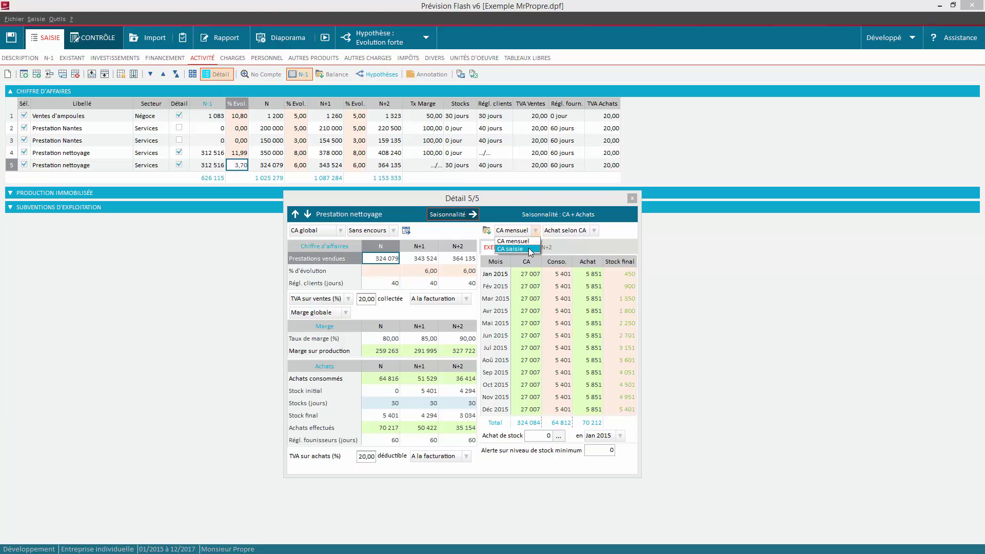
left_click(529, 275)
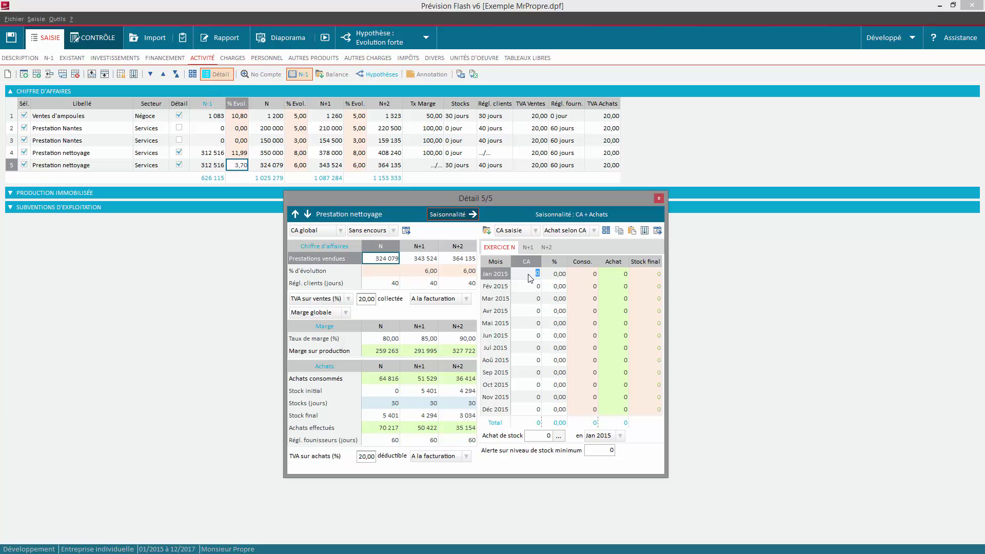
left_click_drag(561, 198, 561, 198)
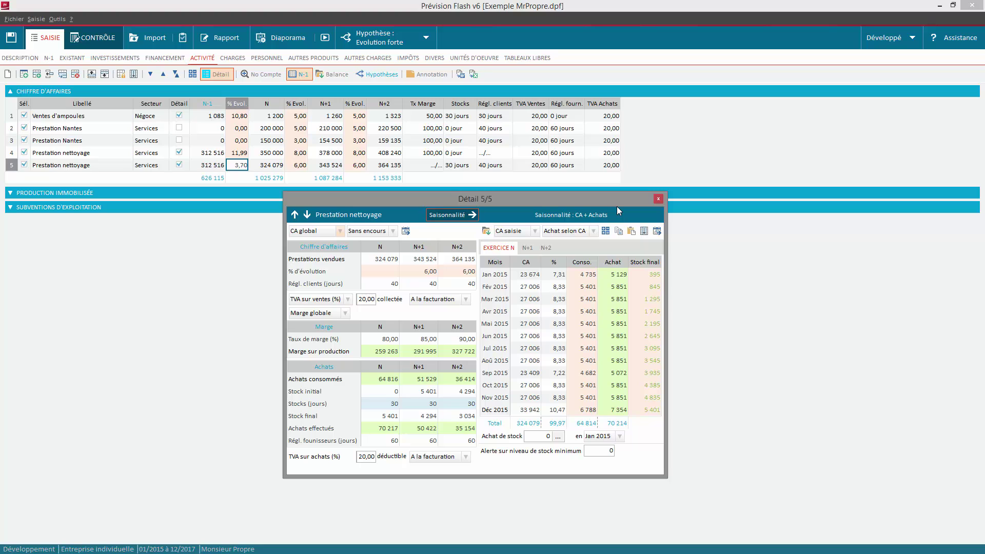
left_click(658, 200)
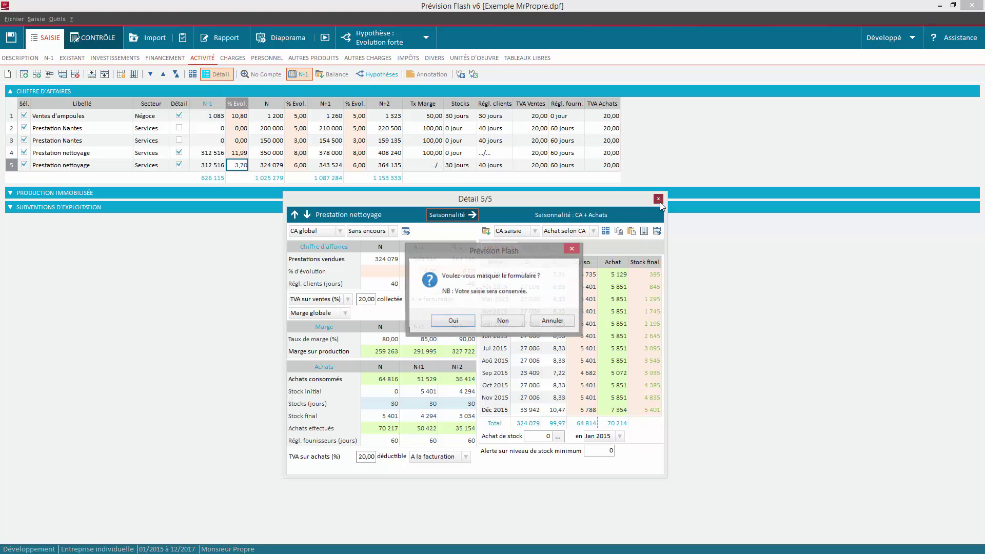
left_click(462, 322)
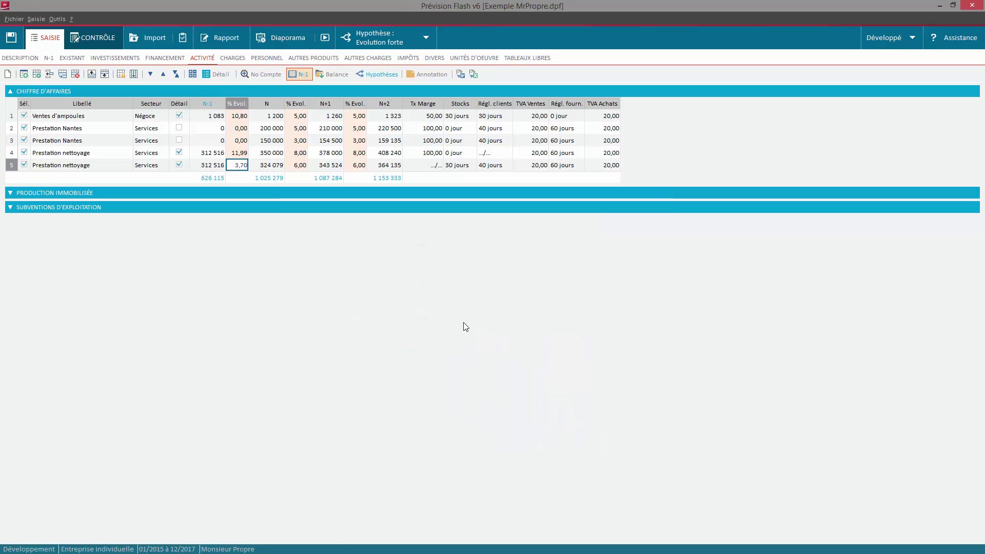
Show the hypotheses and assign Evolution forte to the first Prestation nettoyage line and Evolution moyenne to the second.
left_click(387, 76)
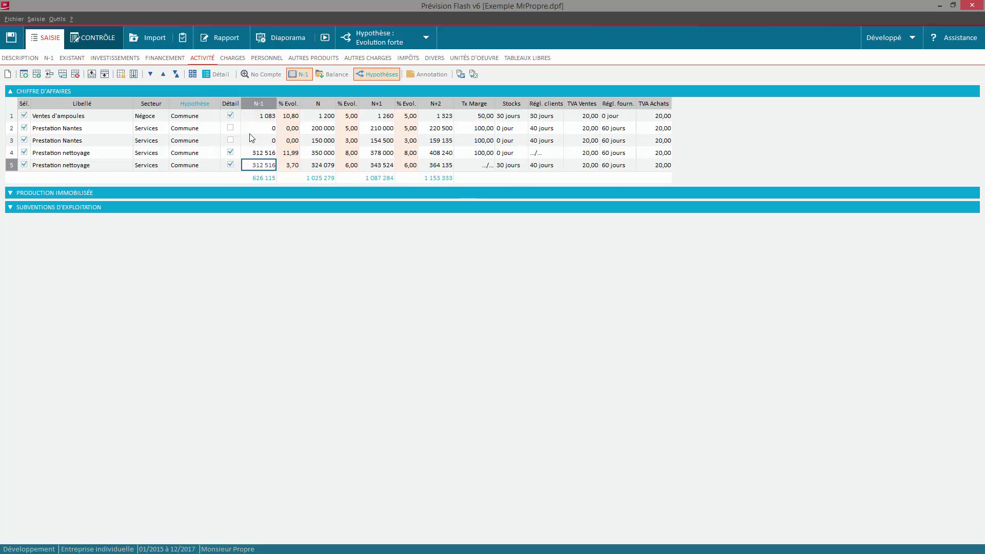
left_click(200, 153)
left_click(215, 153)
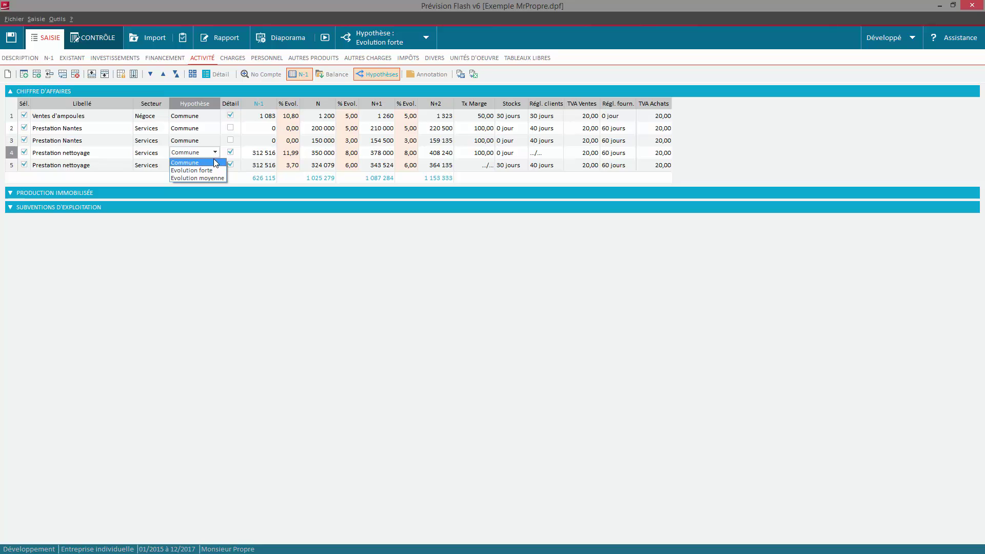
left_click(212, 170)
left_click(212, 169)
left_click(214, 165)
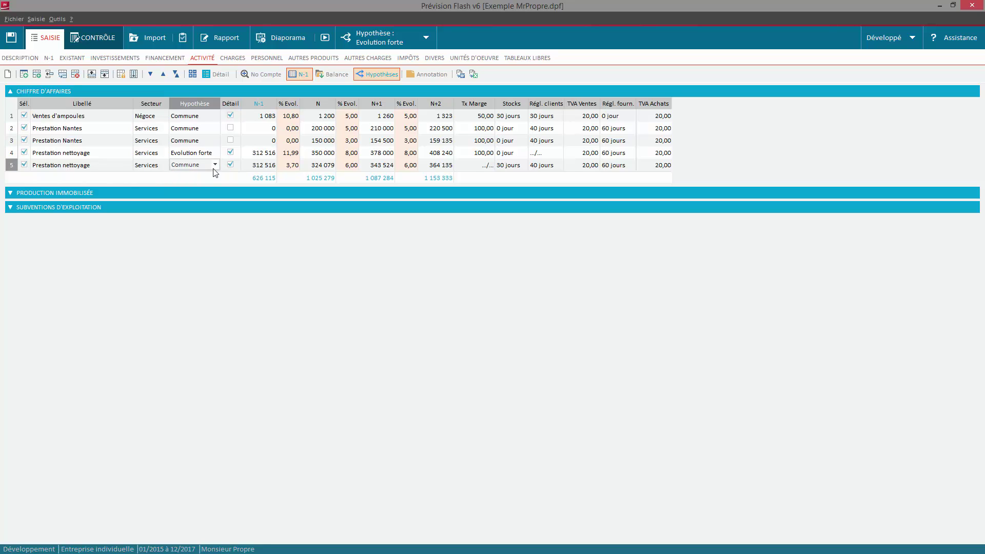
left_click(214, 165)
left_click(213, 187)
Expand Prestations vendues in the control view's Compte de résultat and switch the active hypothesis to Evolution moyenne.
left_click(113, 42)
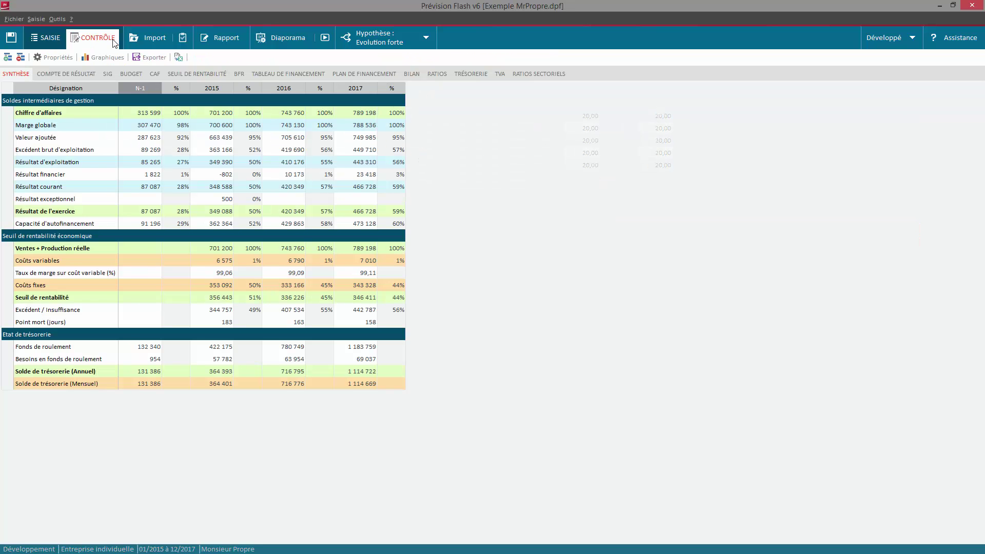
left_click(84, 72)
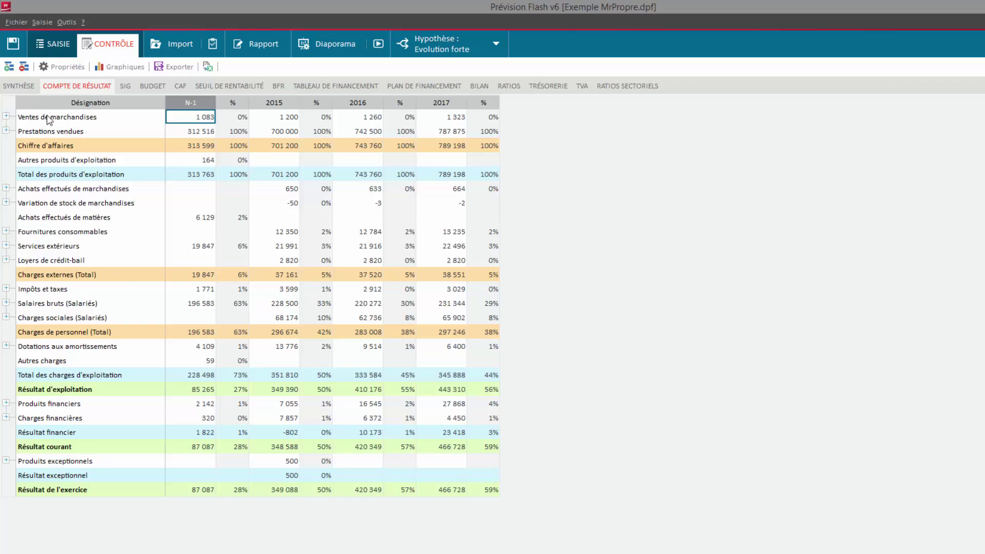
left_click(6, 130)
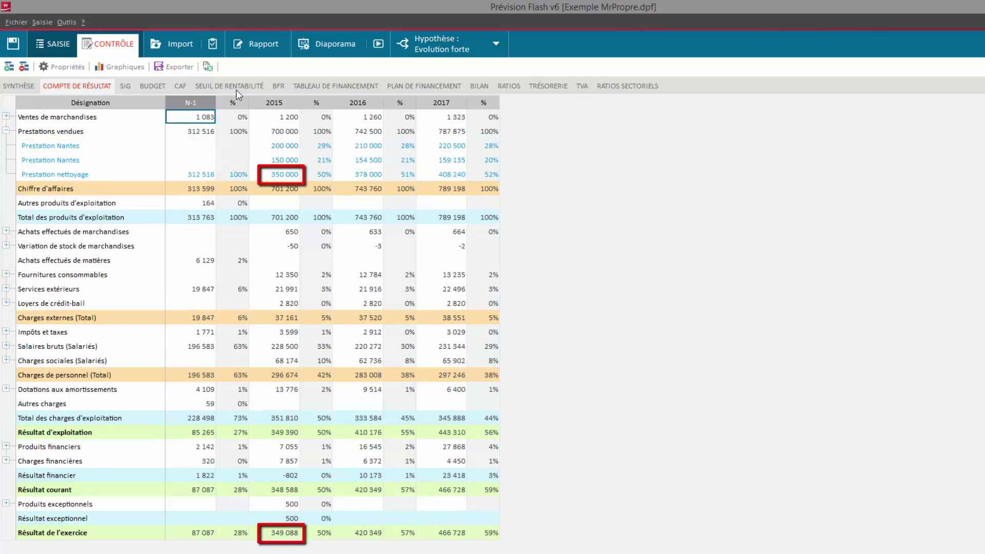
left_click(490, 41)
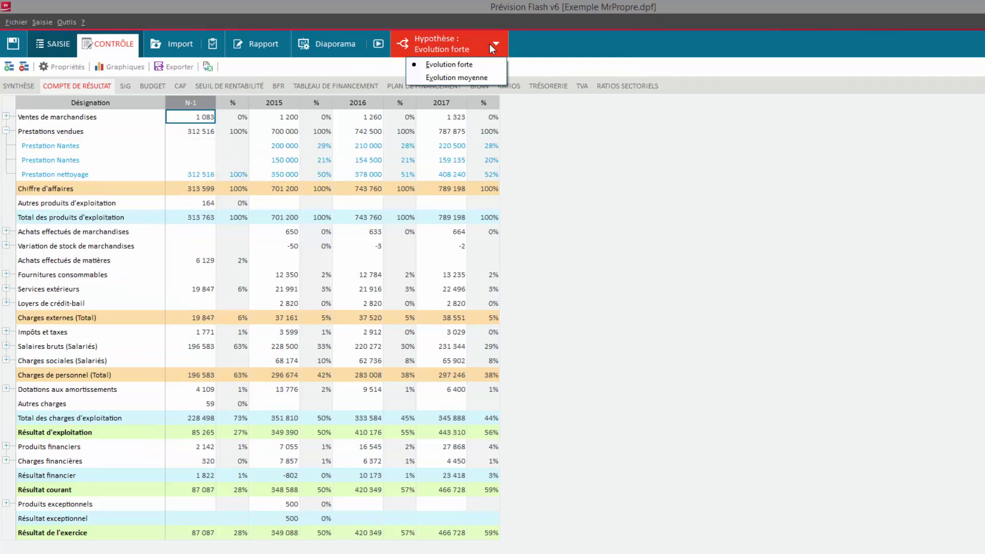
left_click(480, 78)
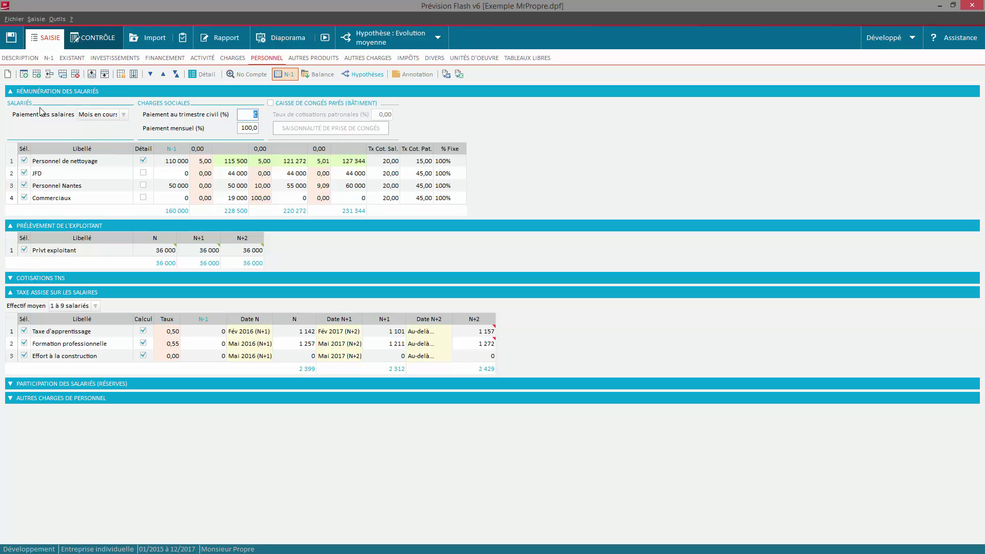
Add a fifth employee pay line labelled "Commercial" and enable its detail.
left_click(34, 162)
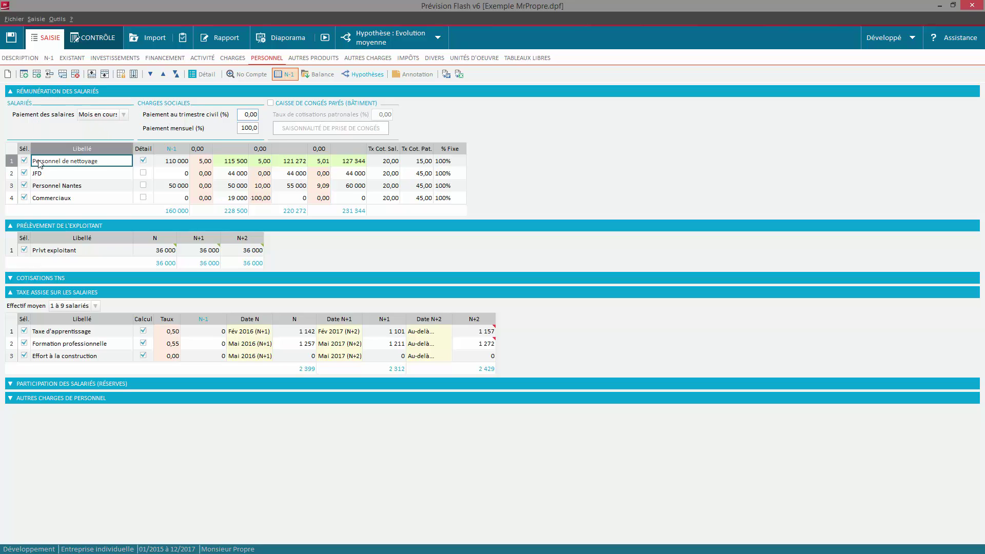
left_click(37, 77)
left_click(60, 208)
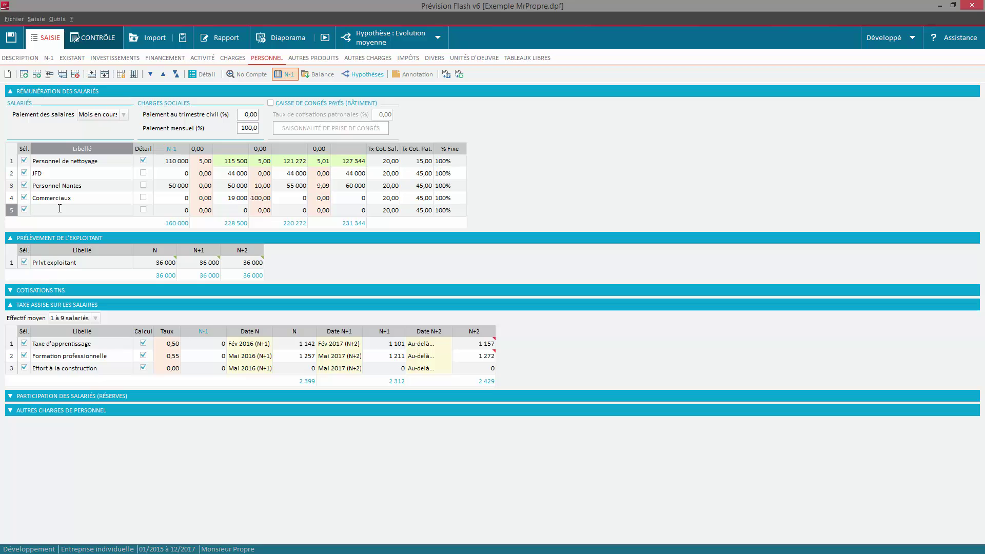
type("Commercial")
left_click(143, 211)
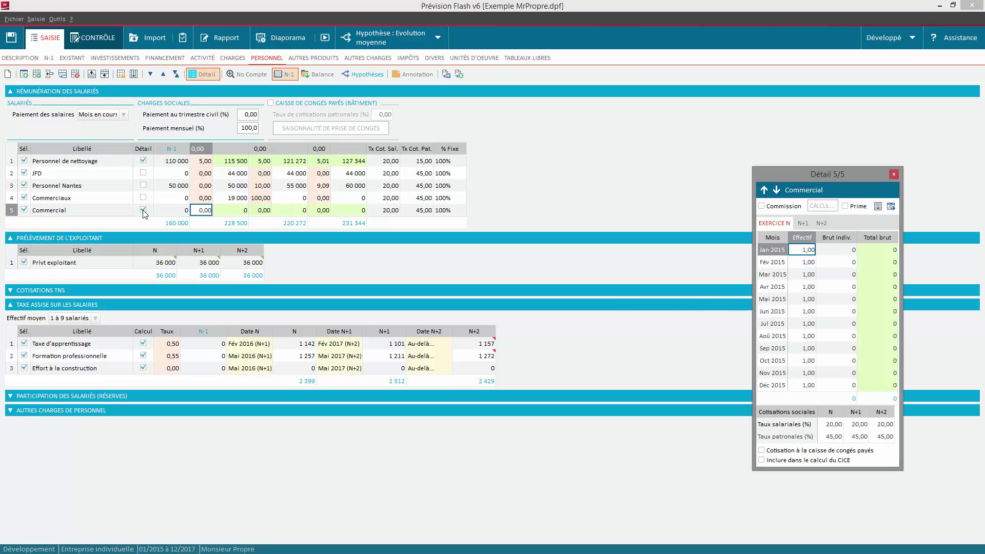
Set the Commercial's individual gross pay to 1 500 for every month of 2015.
left_click(837, 252)
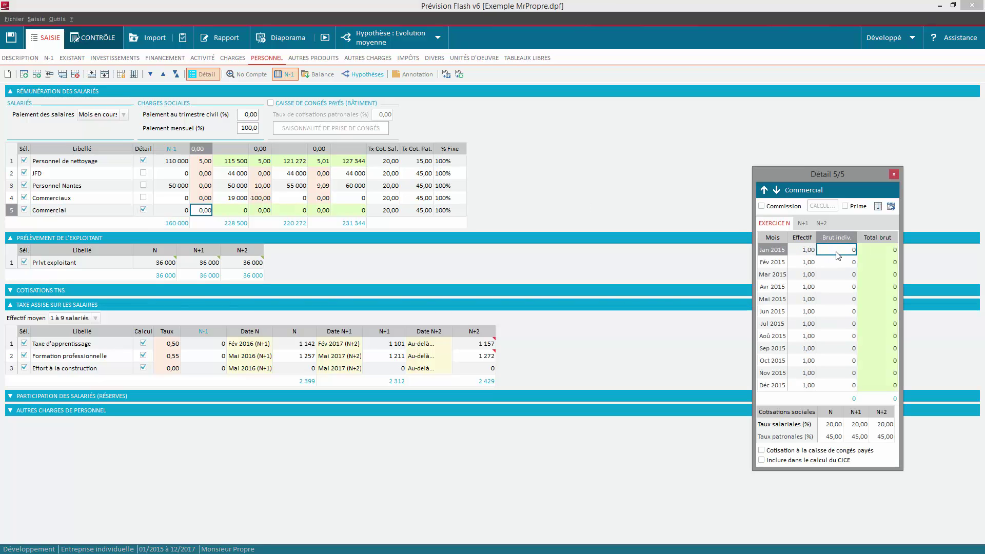
type("1500")
key("Return")
left_click(879, 208)
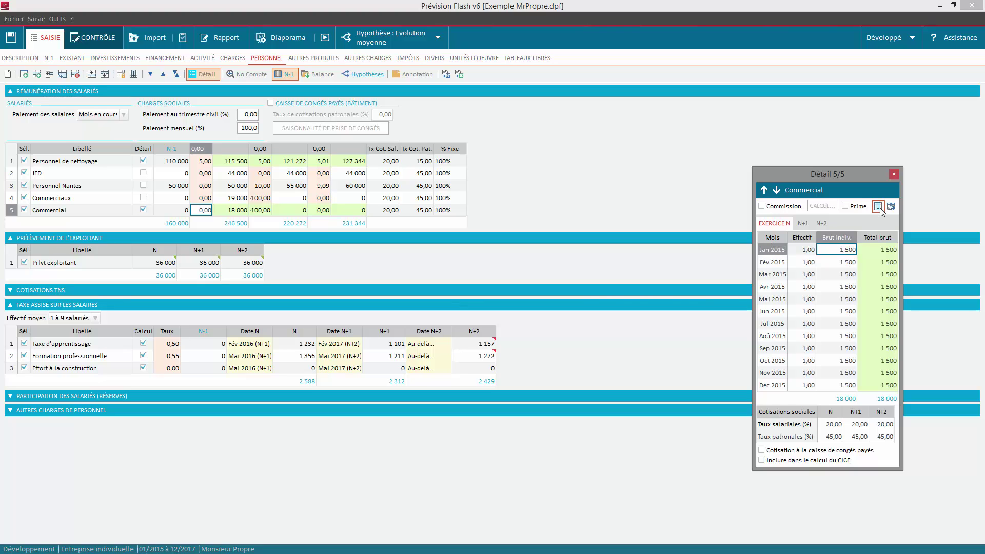
Enable commission for the Commercial and include Ventes d'ampoules, the first Prestation Nantes and the Evolution forte Prestation nettoyage in its calculation.
left_click(761, 206)
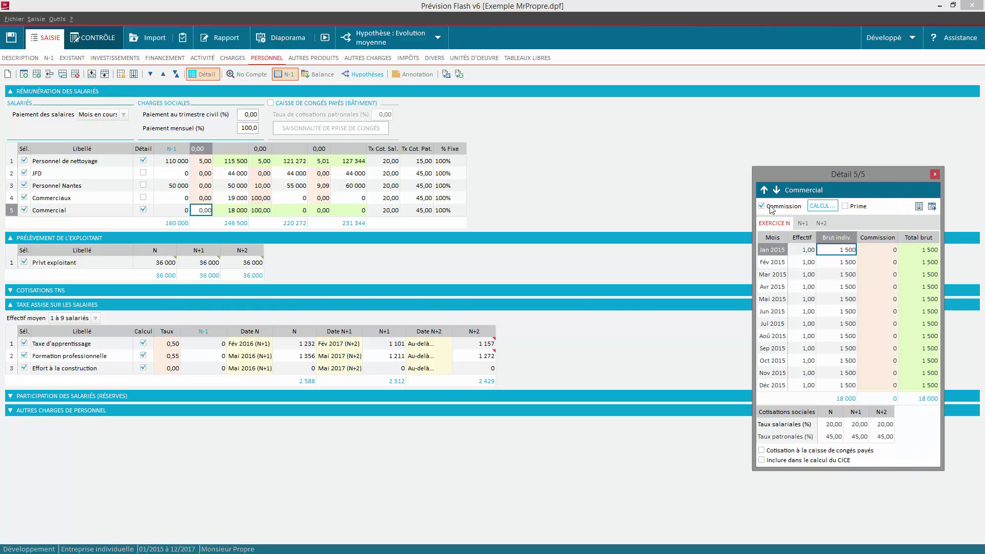
left_click(819, 206)
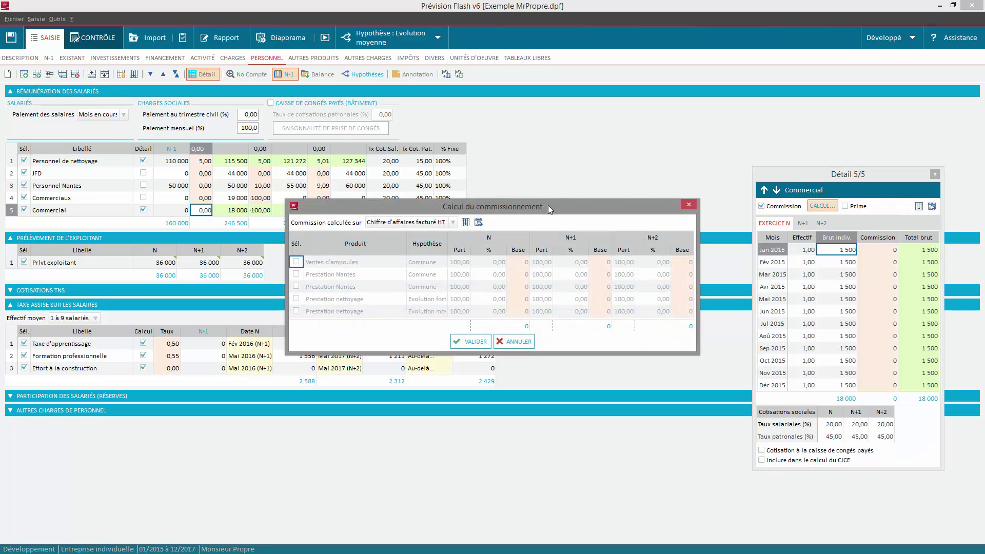
left_click(296, 261)
left_click(296, 273)
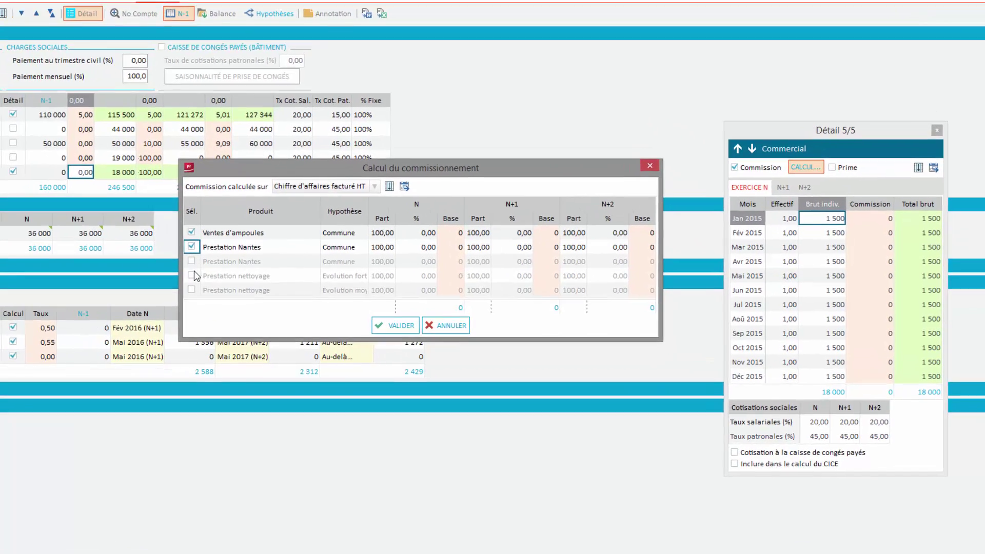
left_click(192, 276)
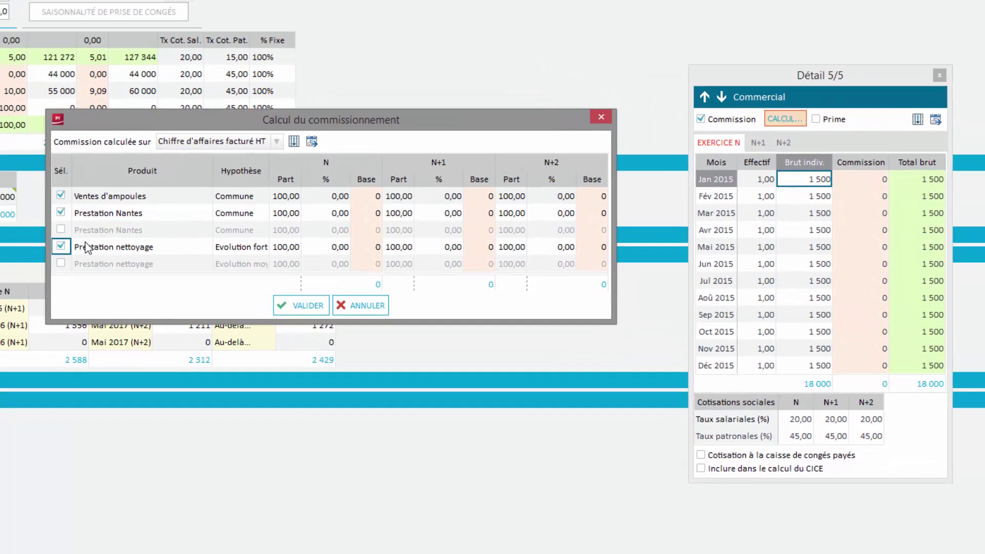
Set the year N commission rates to 10 % for Ventes d'ampoules and 5 % for Prestation Nantes and Prestation nettoyage, then hide the detail form.
left_click(429, 237)
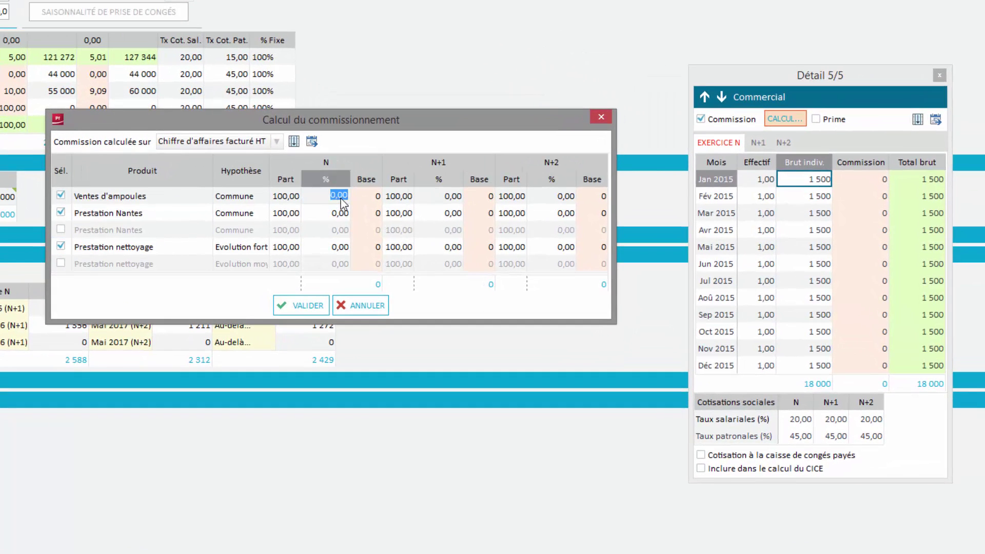
type("10")
left_click(333, 213)
type("5")
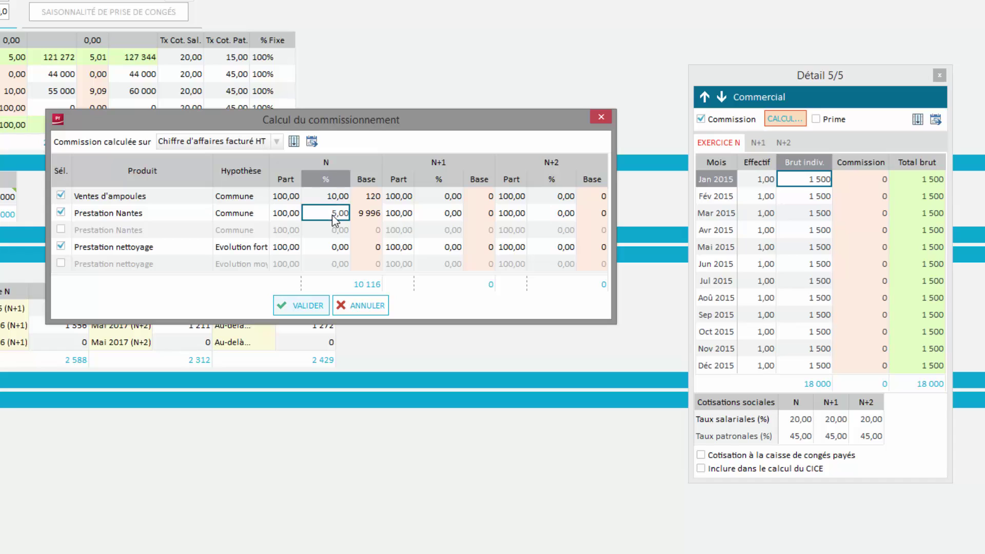
left_click(336, 248)
type("5")
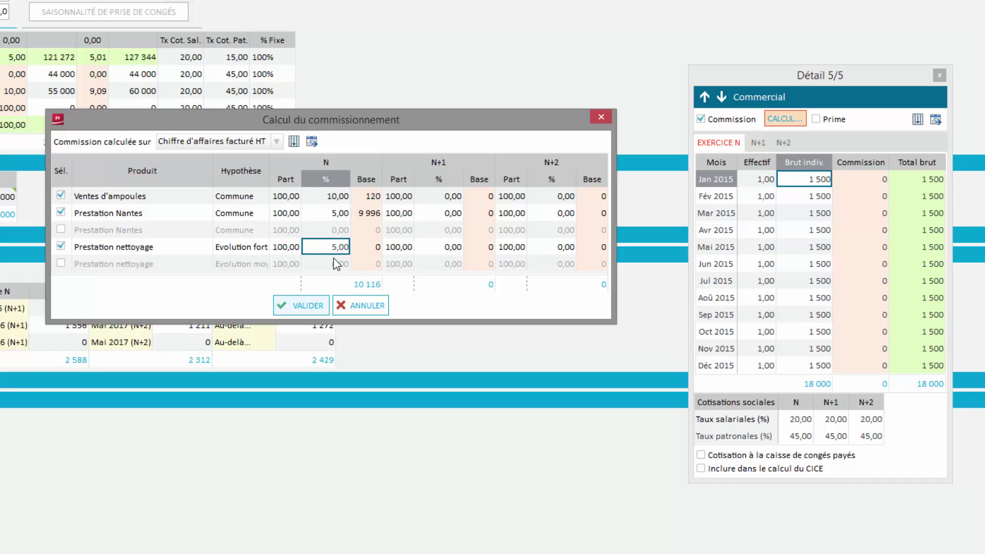
left_click(317, 306)
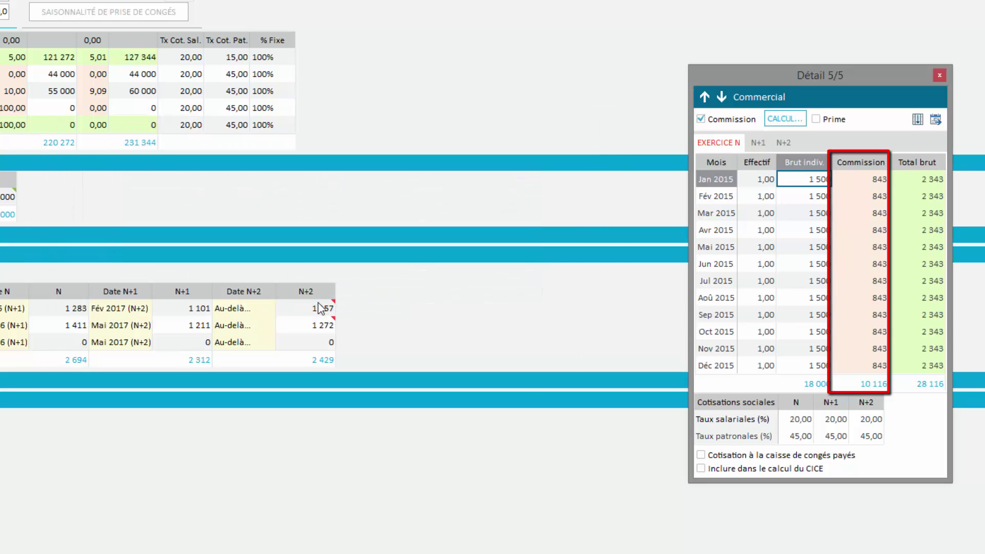
left_click(939, 76)
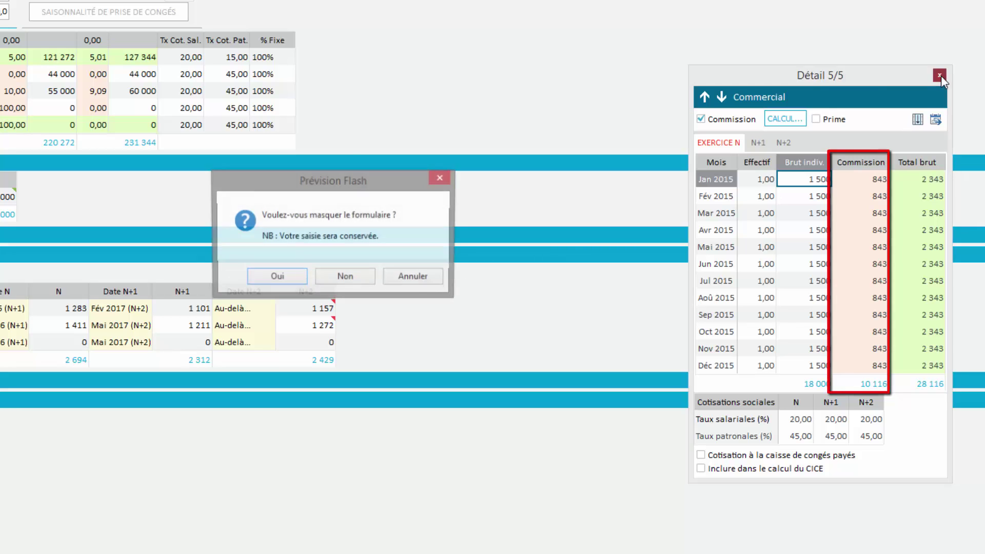
left_click(277, 276)
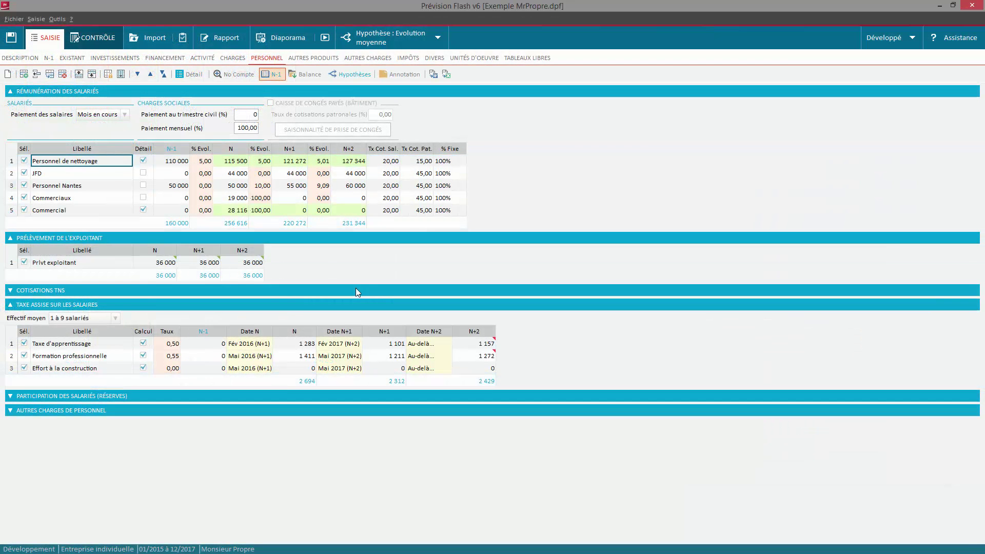
Expand the Cotisations TNS section and review the available social regimes and calculated contributions.
left_click(357, 292)
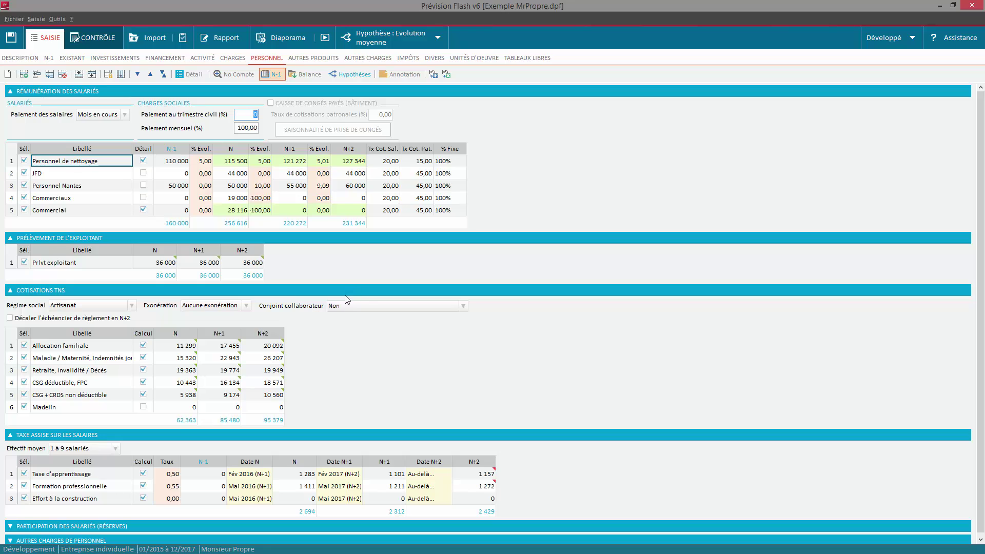
left_click(133, 307)
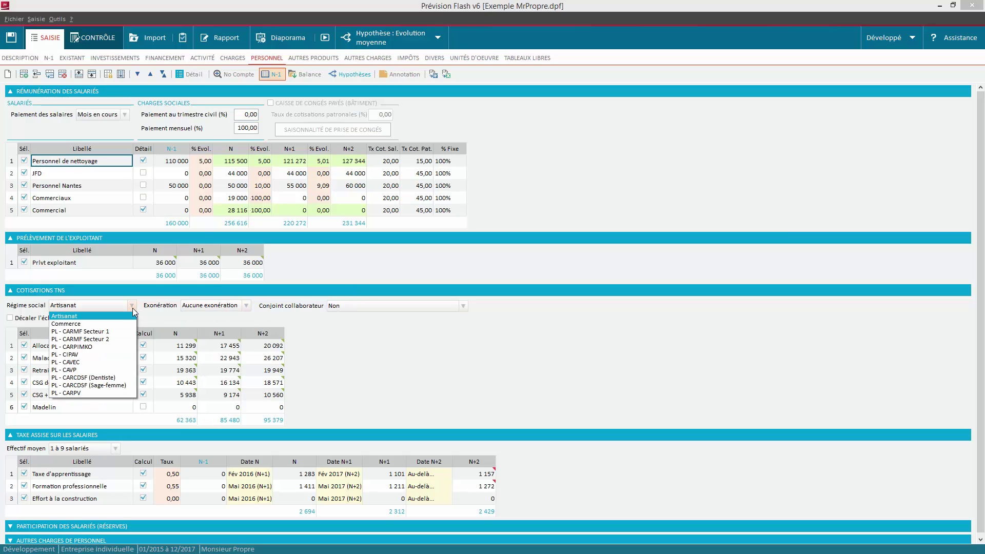
left_click(153, 318)
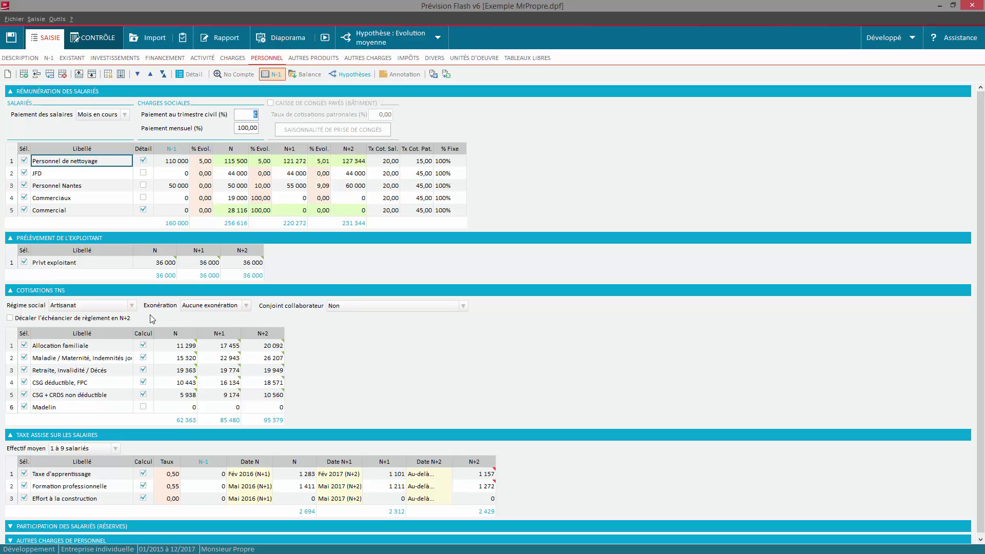
mouse_move(181, 349)
Enable the CIR impact in the taxes section and enter a credit amount of 2345 for year N.
left_click(412, 59)
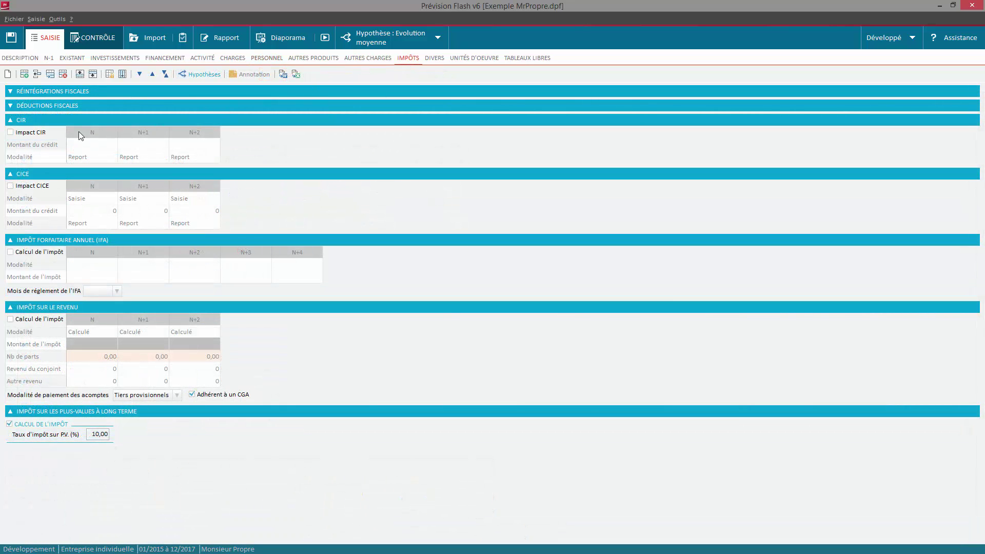
left_click(10, 132)
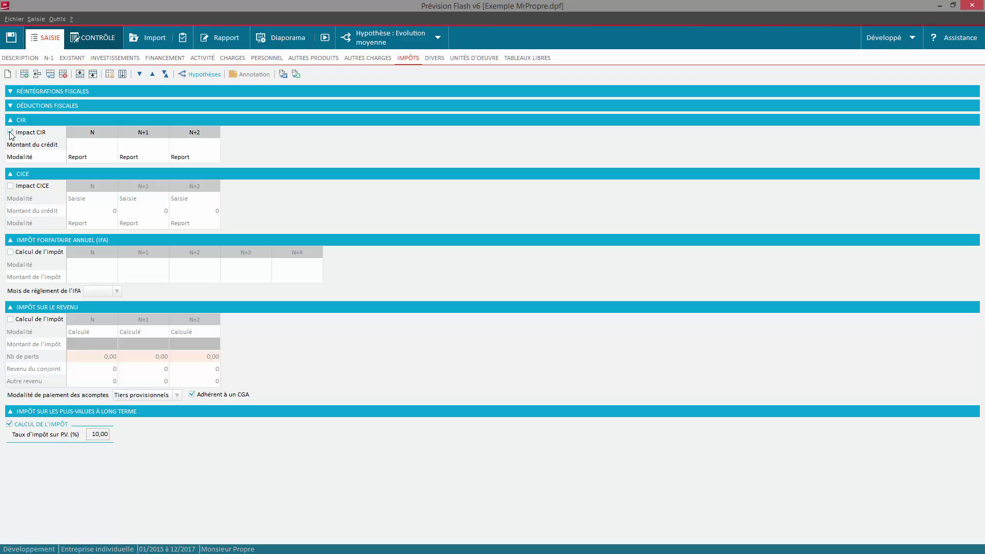
left_click(80, 146)
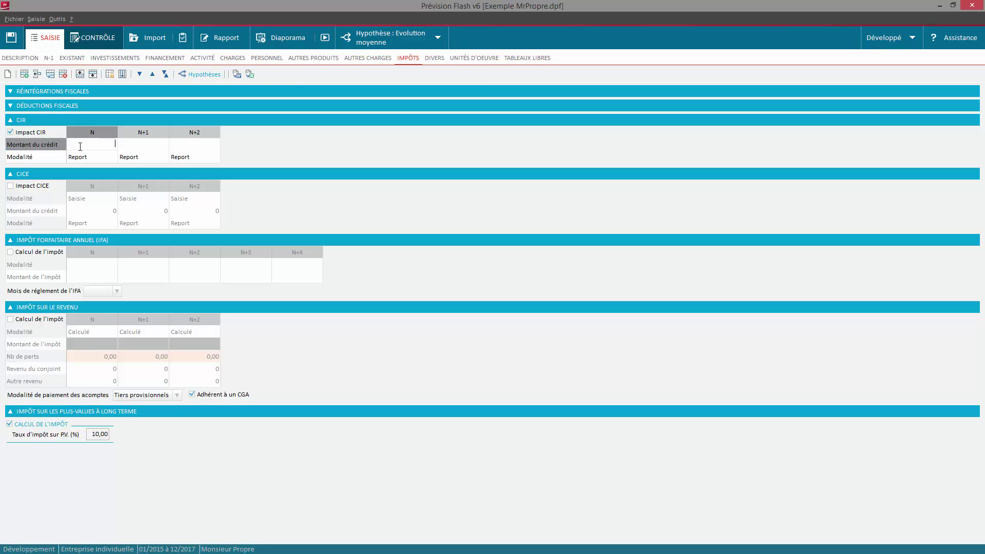
type("2345")
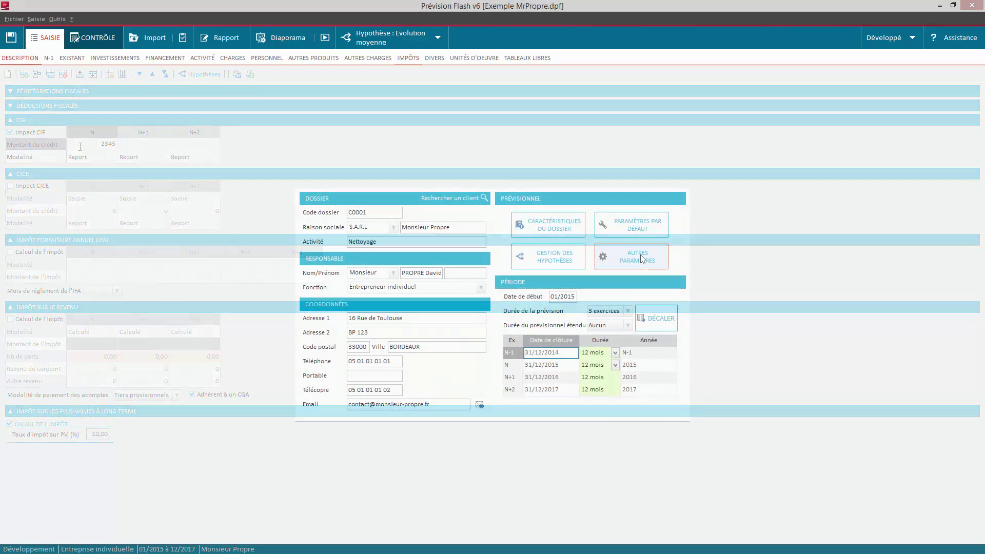
Open the file's other parameters and display the payment frequency choices for TVA.
left_click(643, 258)
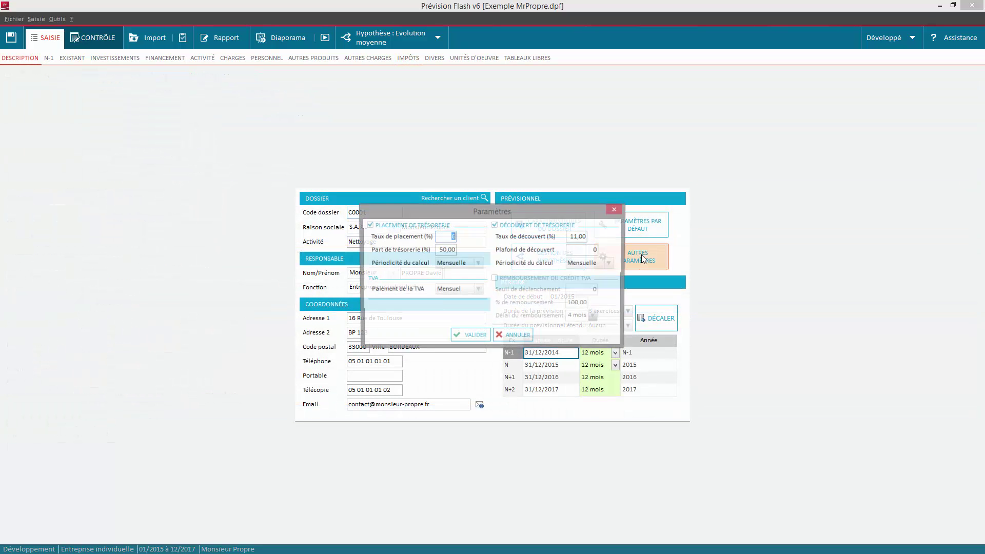
left_click(478, 289)
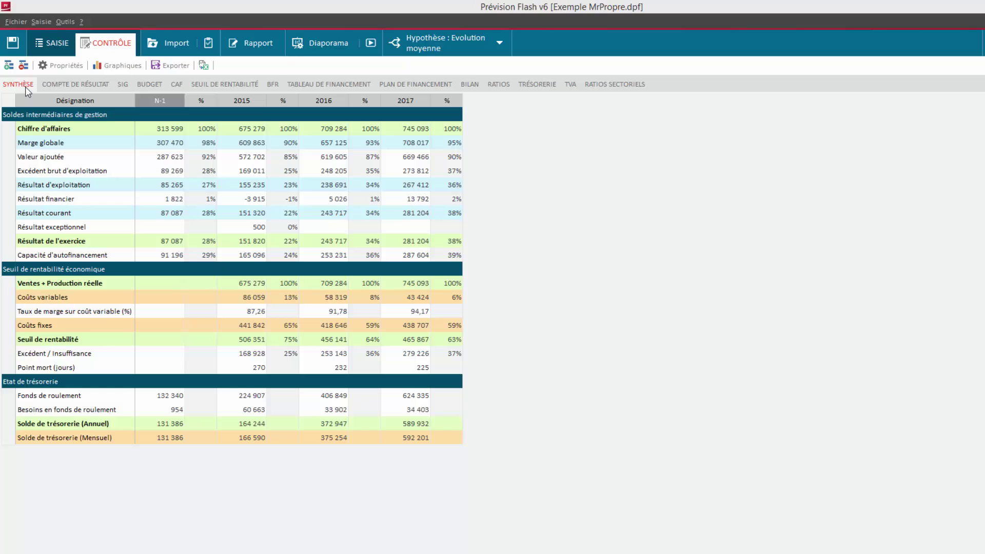
Review the forecast's Compte de résultat, SIG, Budget and Trésorerie control tables.
left_click(66, 88)
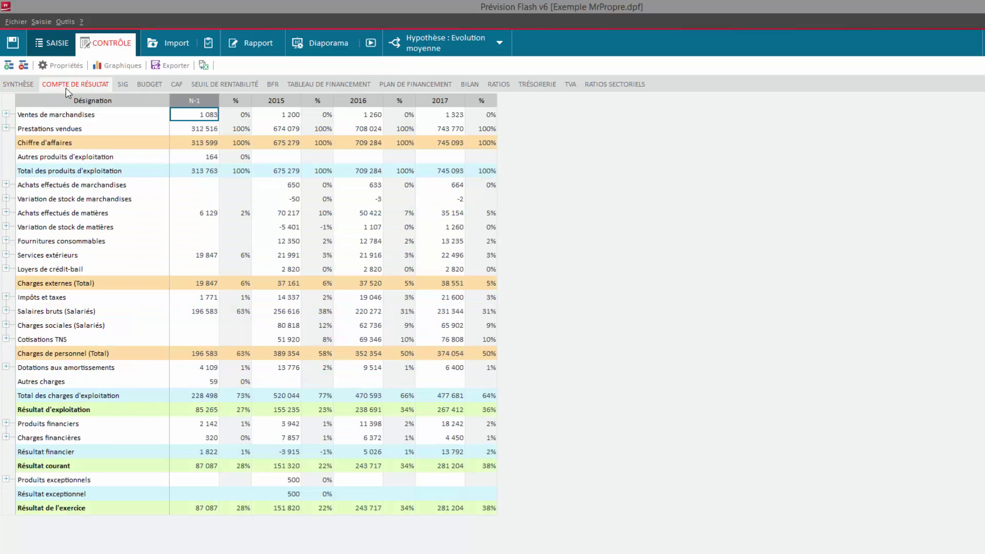
left_click(124, 85)
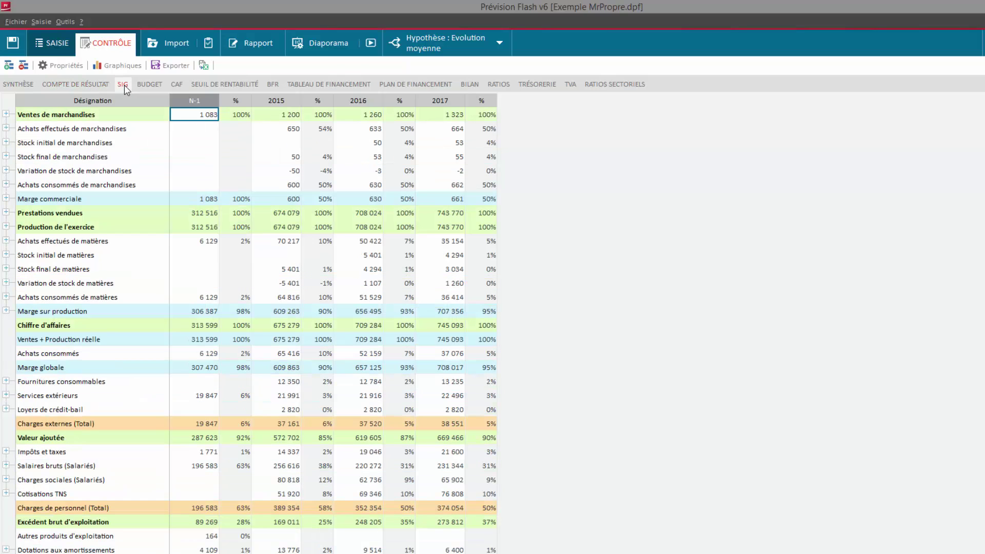
left_click(139, 84)
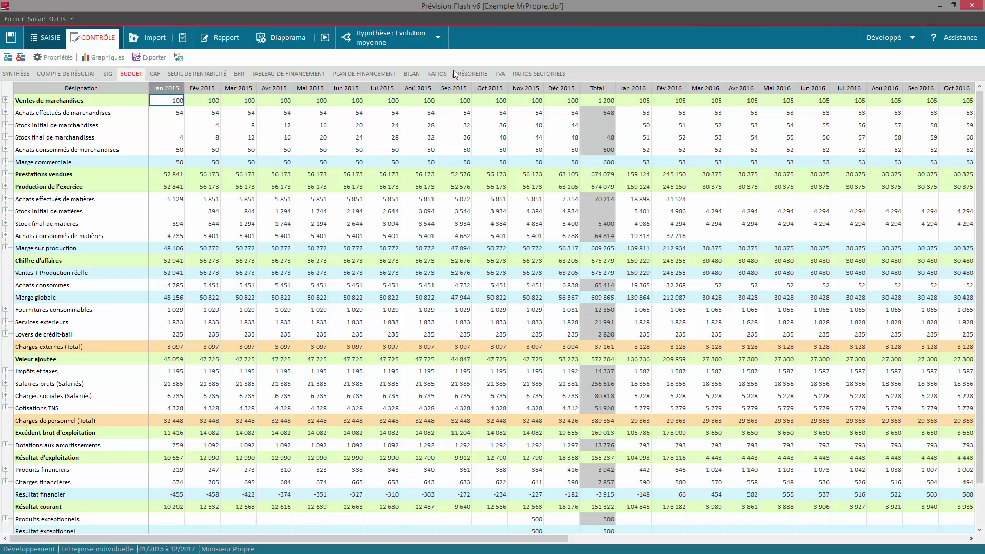
left_click(472, 75)
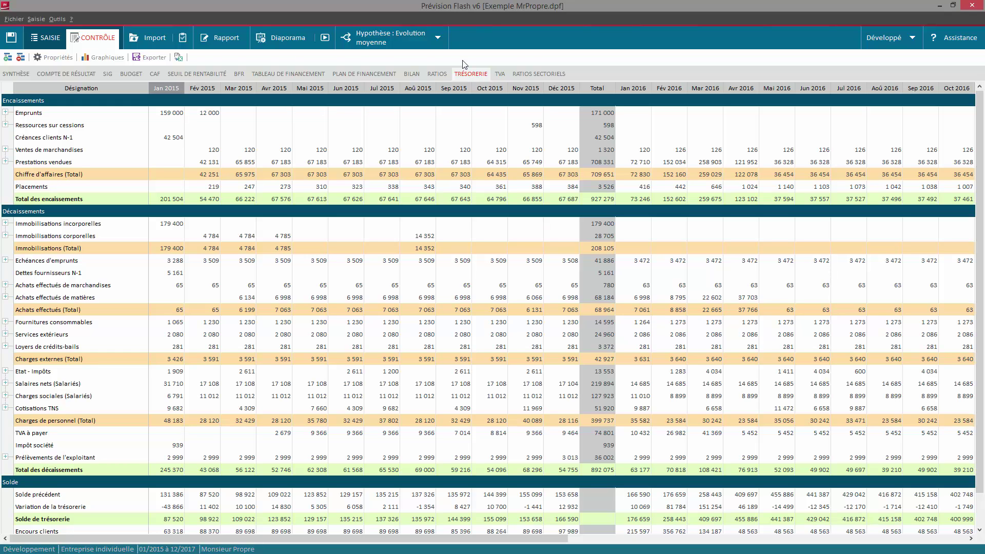
Switch the active hypothesis to Evolution forte.
left_click(433, 36)
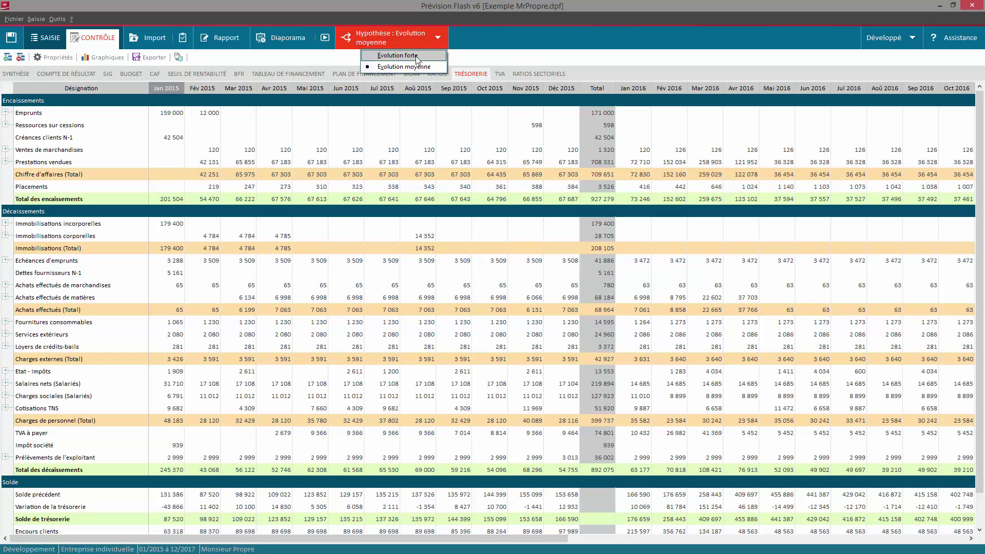
left_click(416, 56)
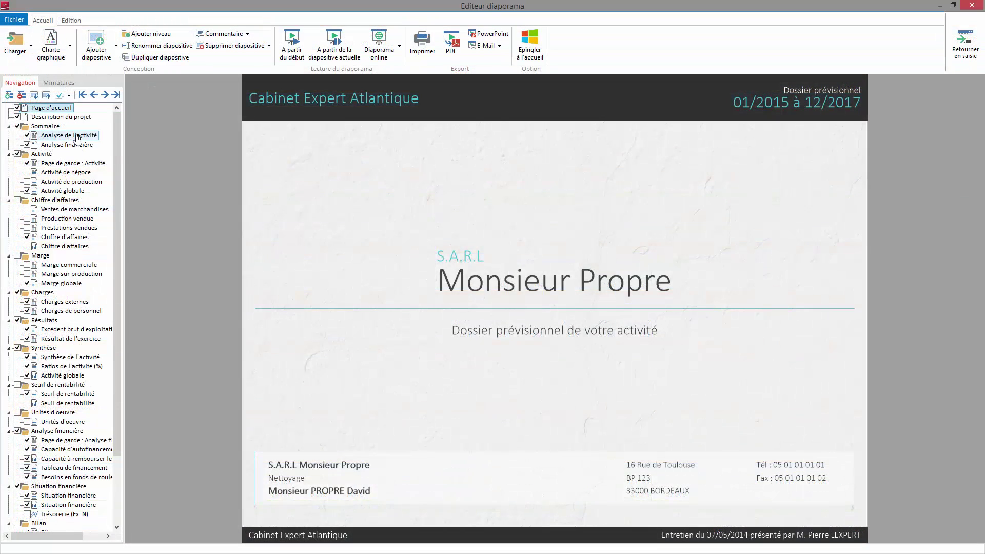
Review the slideshow's Analyse de l'activité, Analyse financière, Chiffre d'affaires and Charges externes slides.
left_click(77, 136)
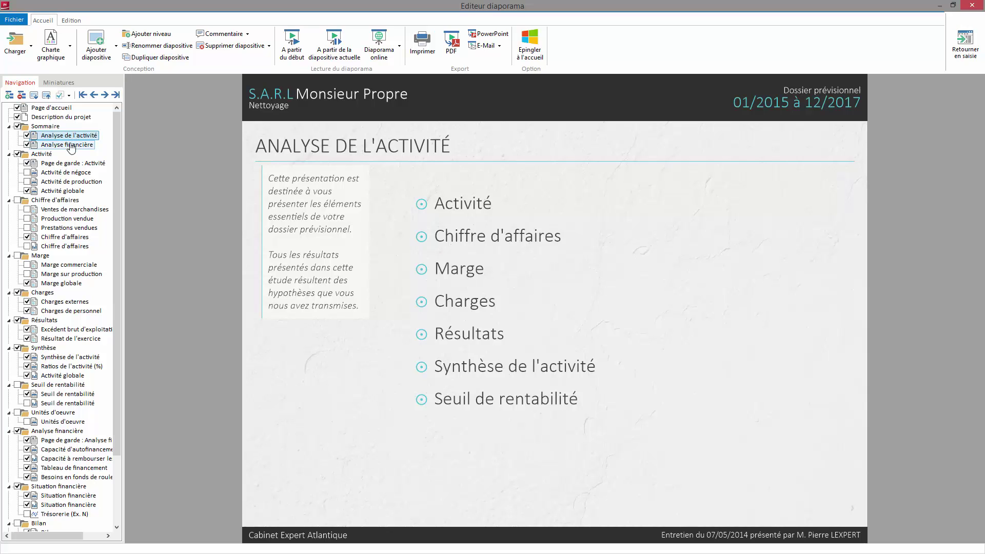
left_click(70, 146)
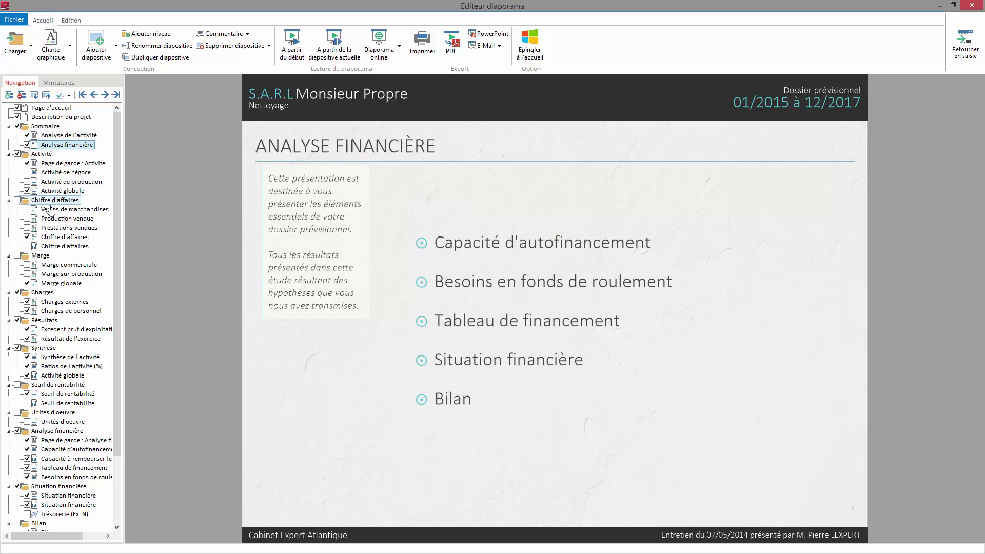
left_click(68, 237)
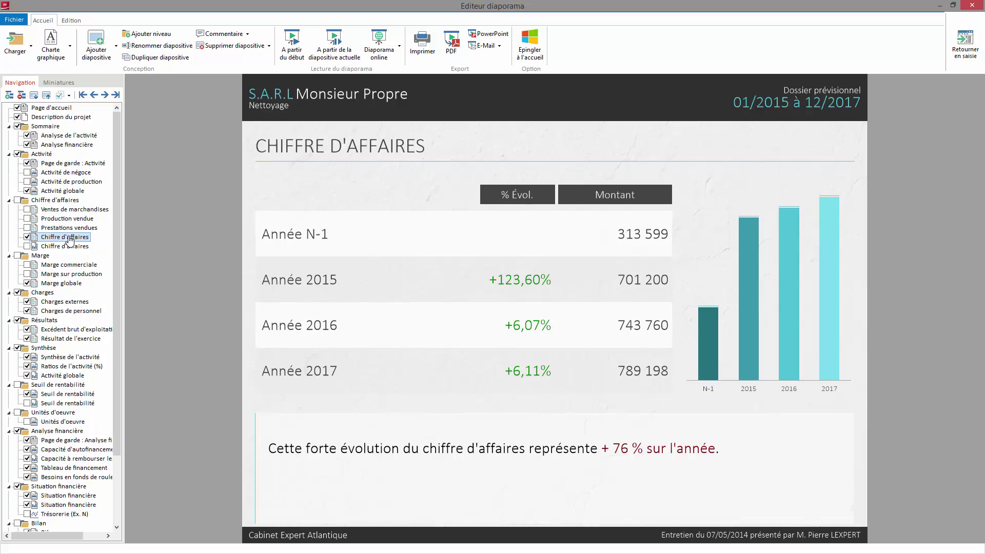
left_click(76, 303)
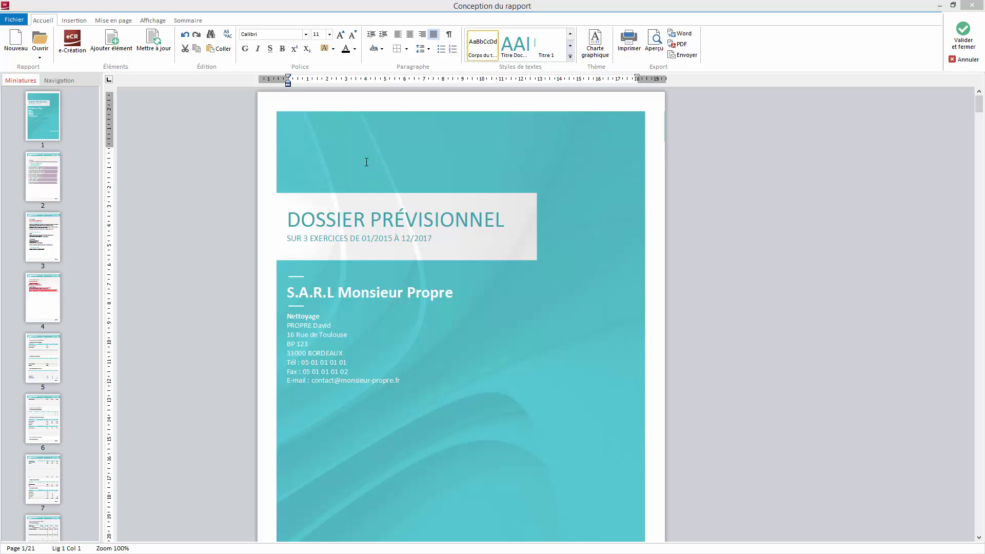
Review pages 2, 3, 5, 6 and 12 of the forecast report, from the introduction to the Seuil de rentabilité.
left_click(48, 168)
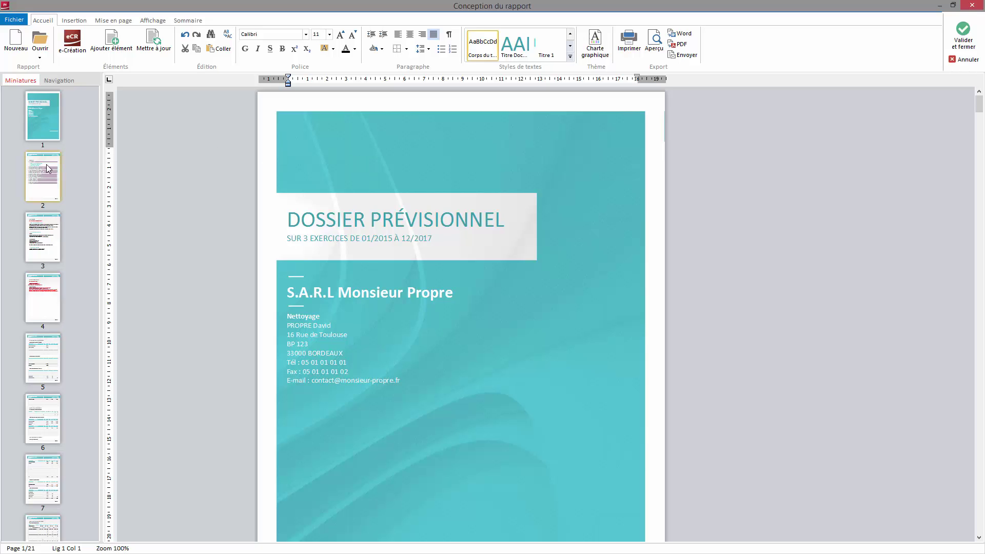
left_click(46, 227)
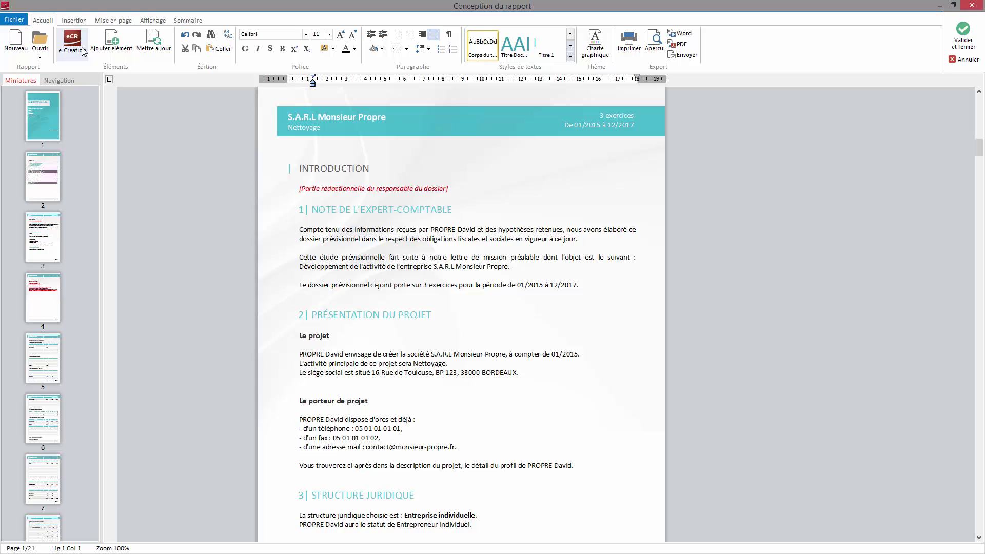
left_click(44, 342)
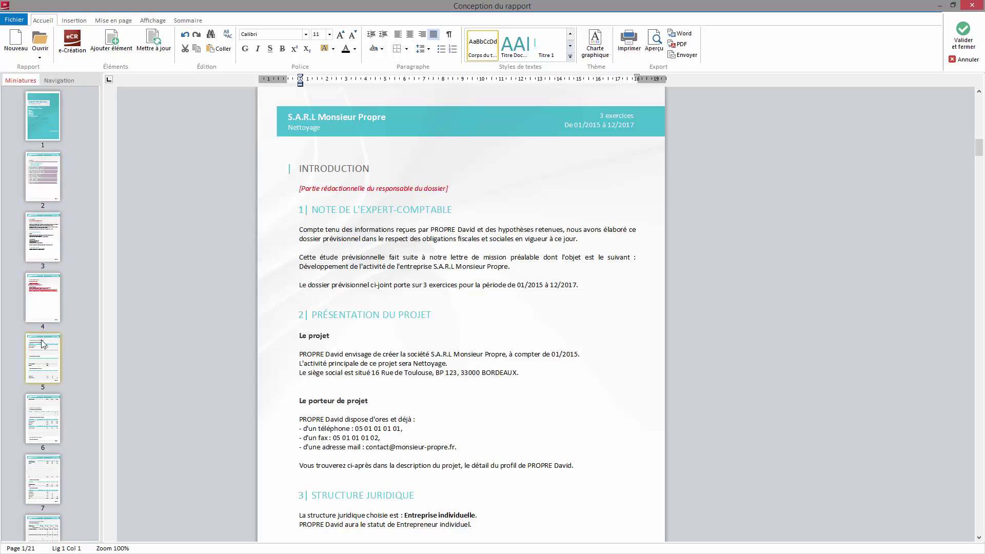
left_click(50, 426)
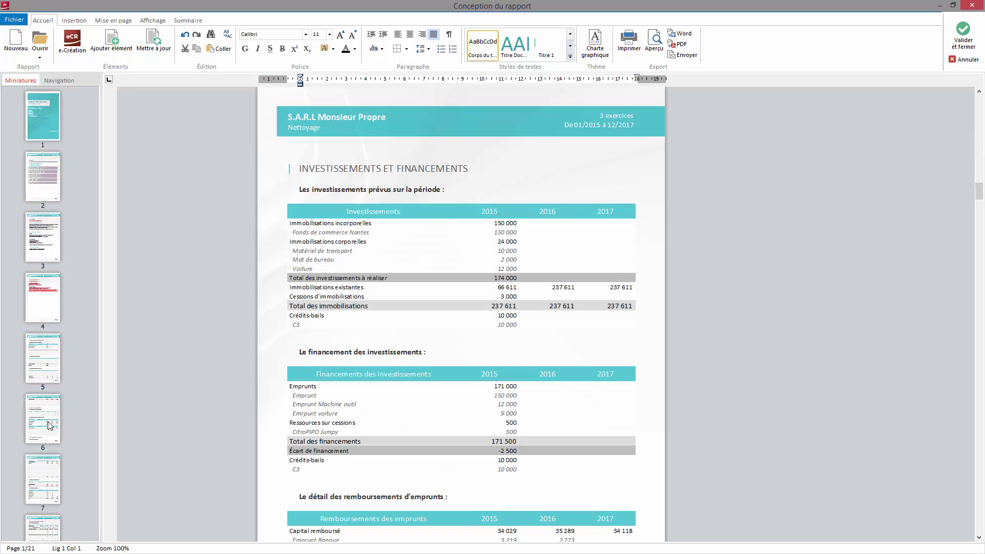
scroll(50, 426, "down", 5)
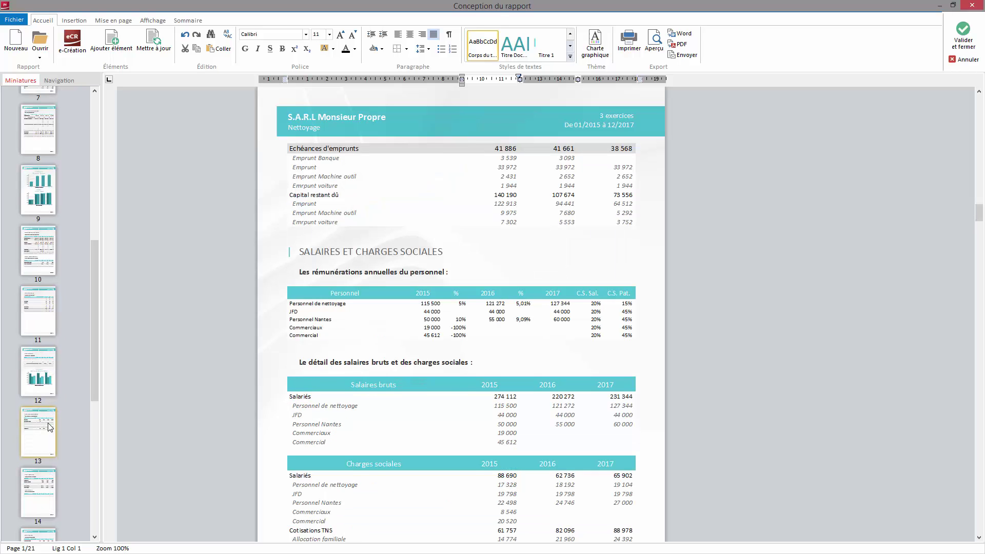
left_click(47, 388)
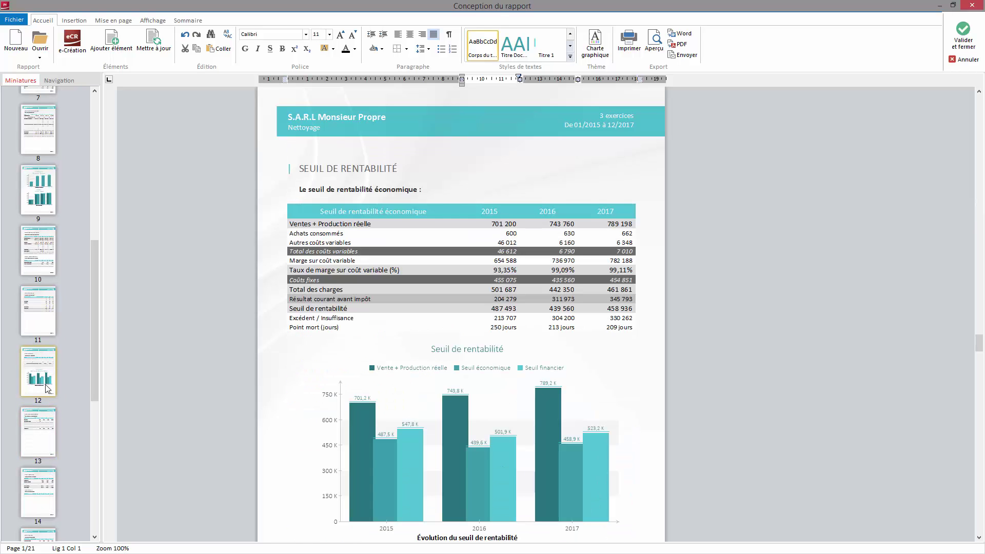